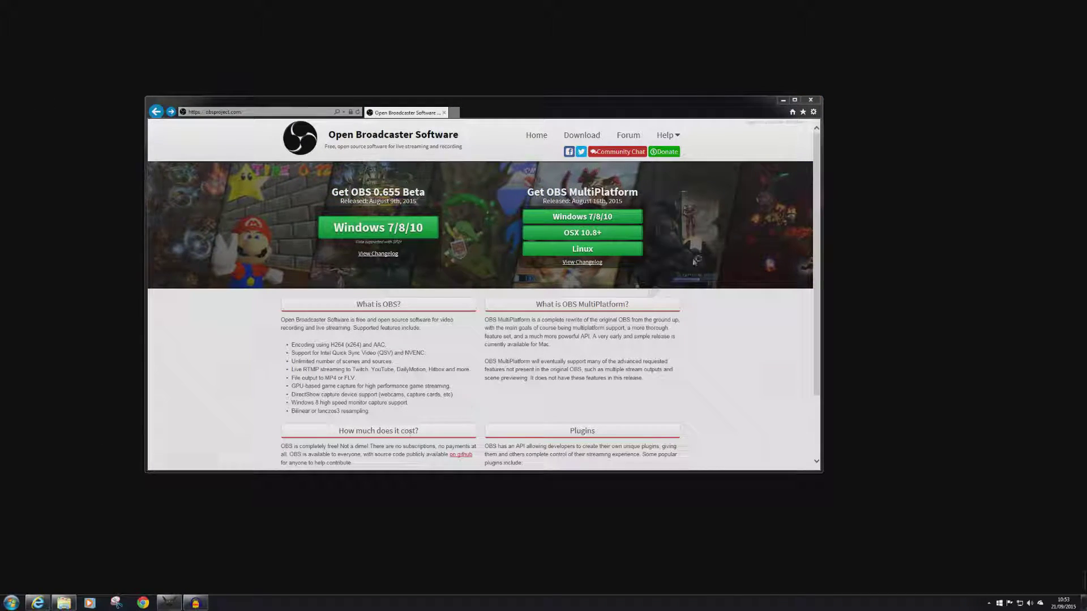
Clear the browser window away, then reposition and enlarge the OBS window on the desktop
left_click(811, 100)
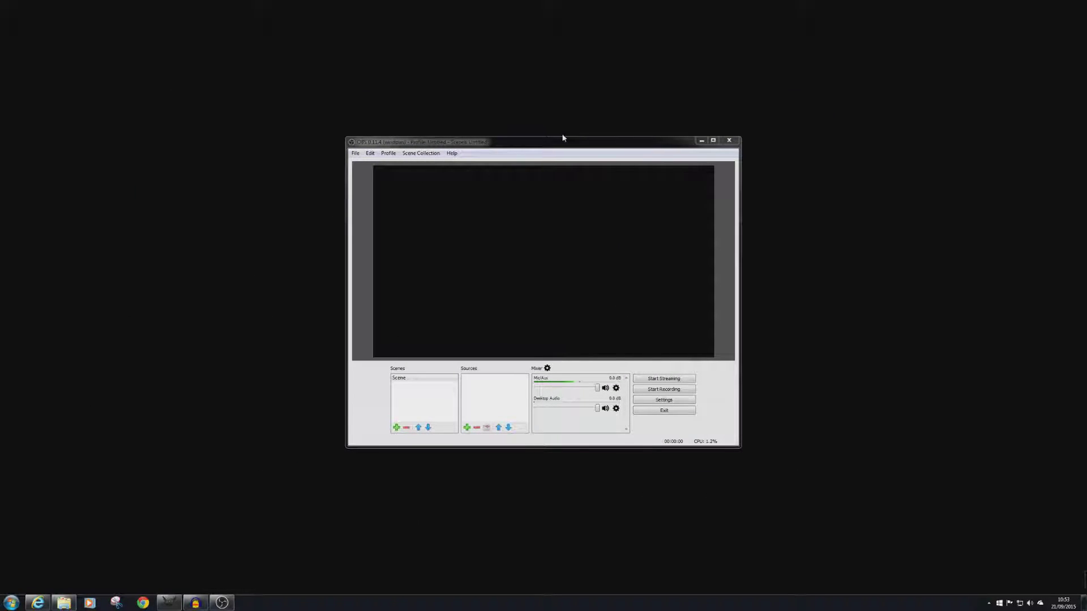
left_click_drag(559, 145, 496, 113)
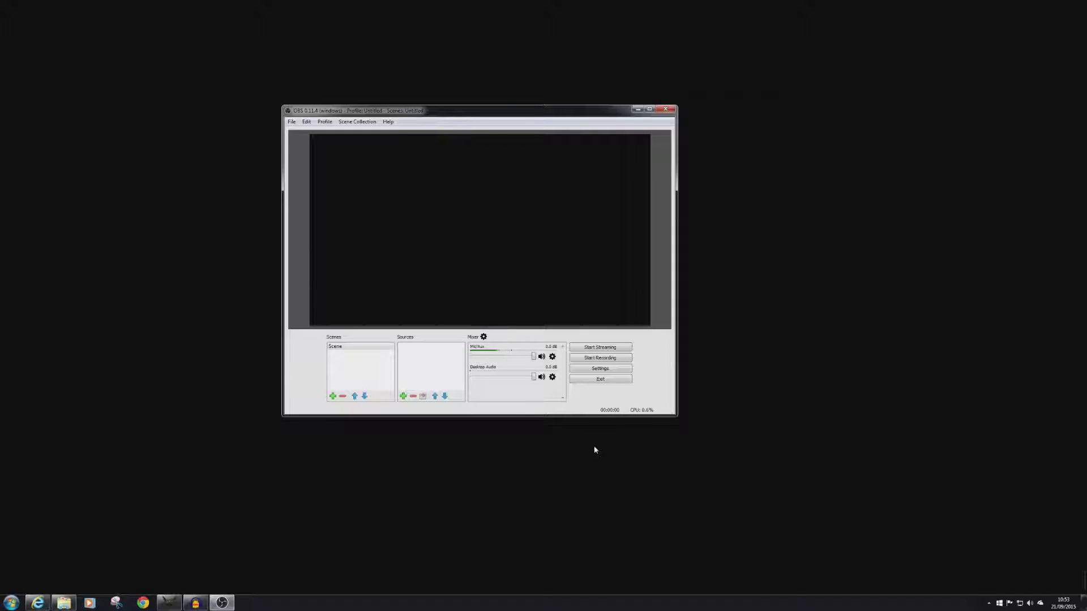
left_click_drag(674, 416, 882, 556)
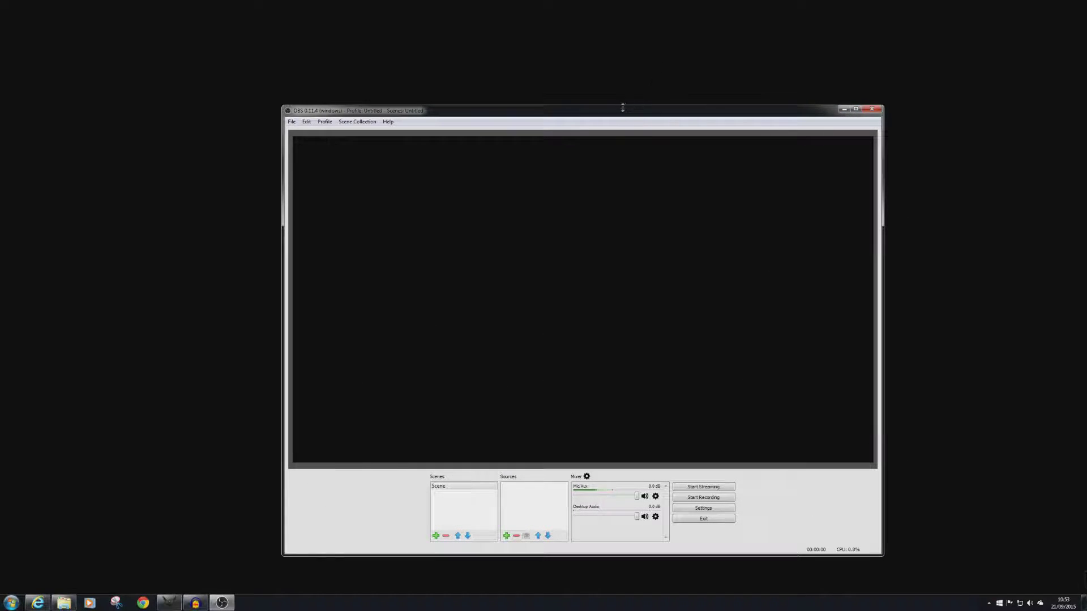
left_click_drag(622, 112, 508, 48)
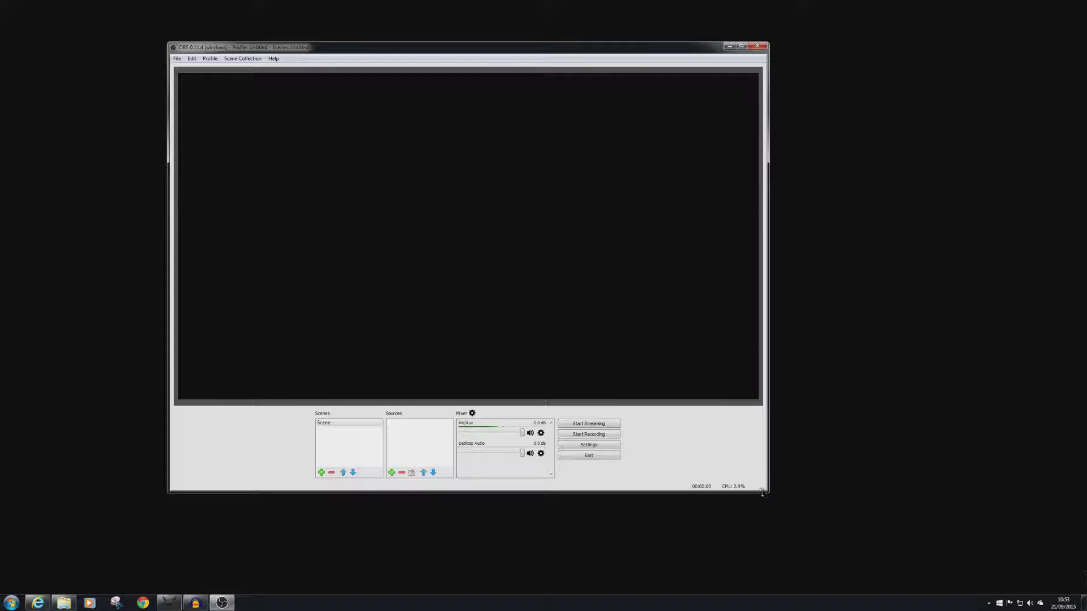
left_click_drag(766, 491, 850, 541)
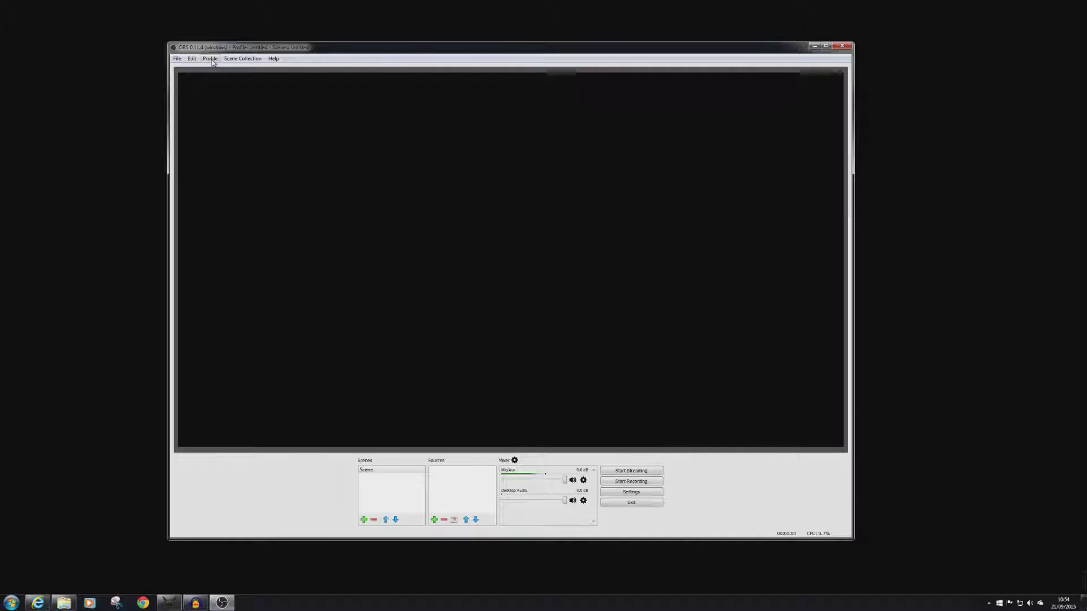
Create a new profile named Twitch
left_click(210, 59)
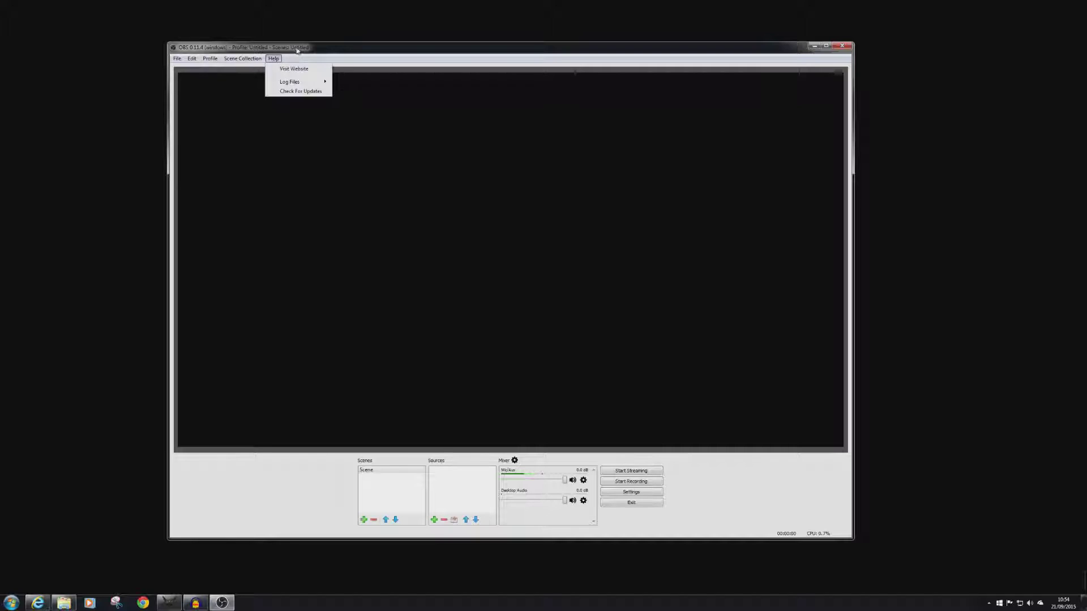
left_click(242, 59)
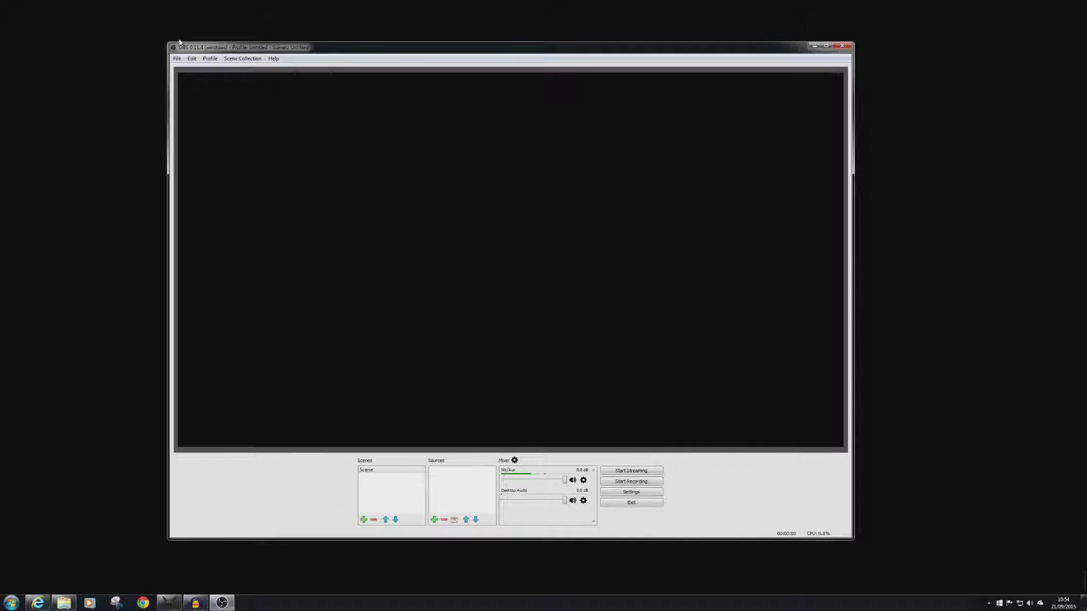
left_click(210, 60)
mouse_move(242, 58)
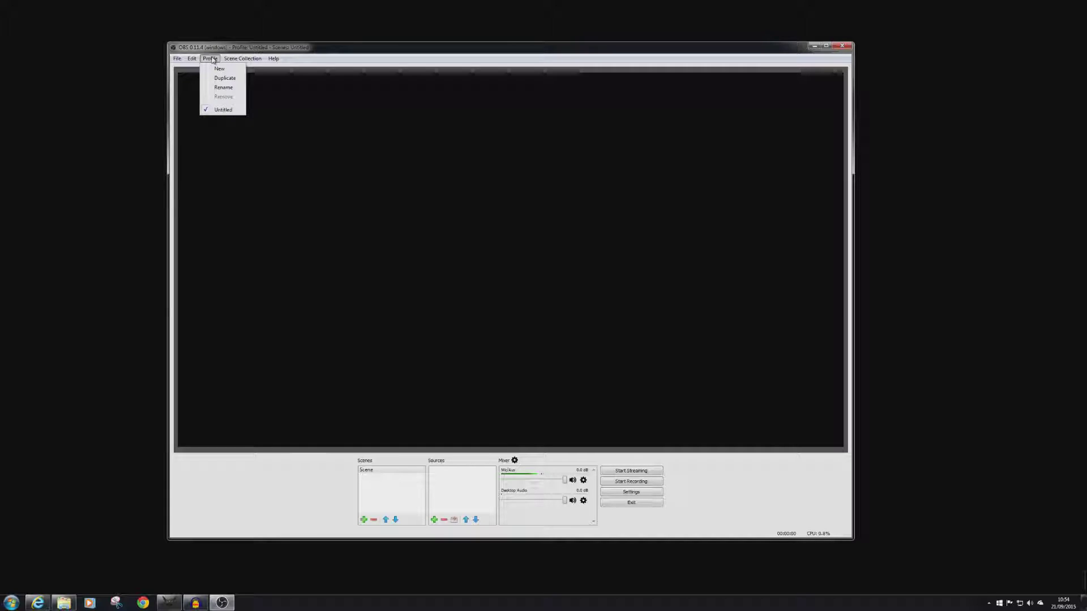
left_click(220, 69)
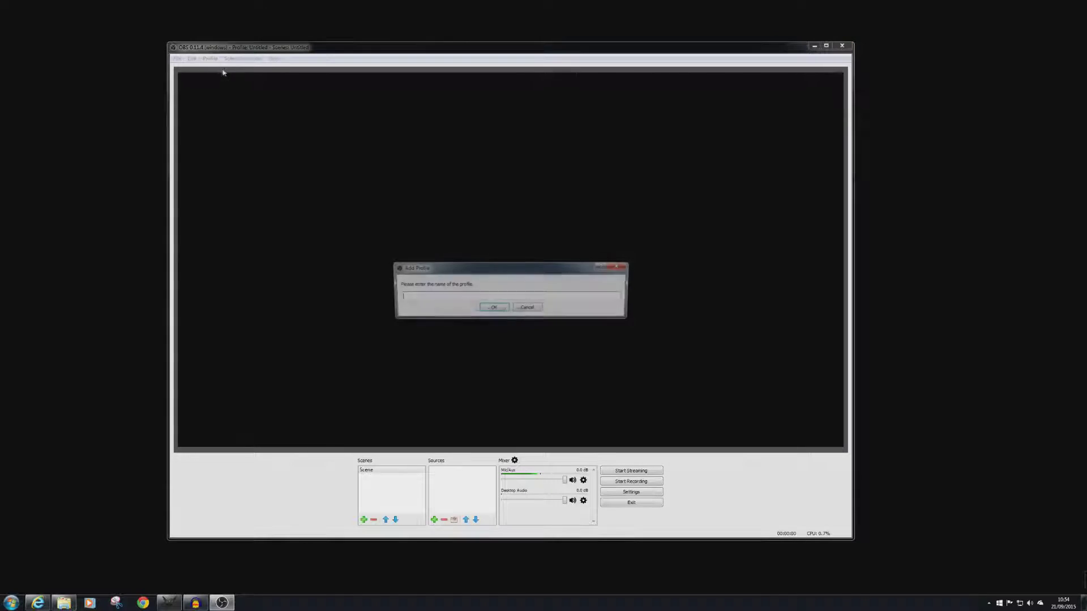
type("Twitch")
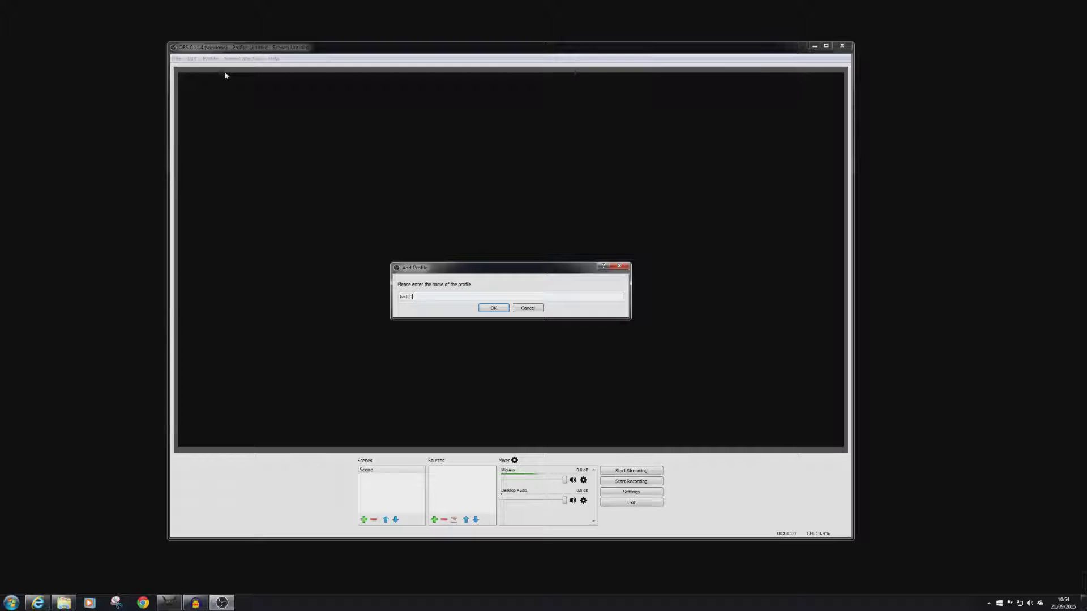
left_click(494, 308)
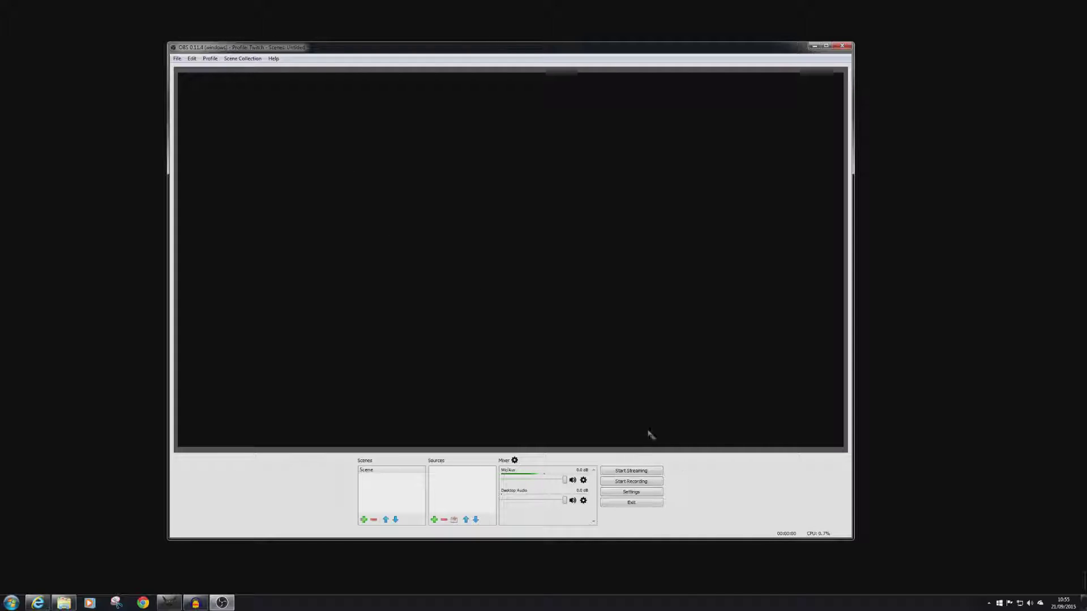
Open the settings and review the available language and theme options in the general section
left_click(635, 495)
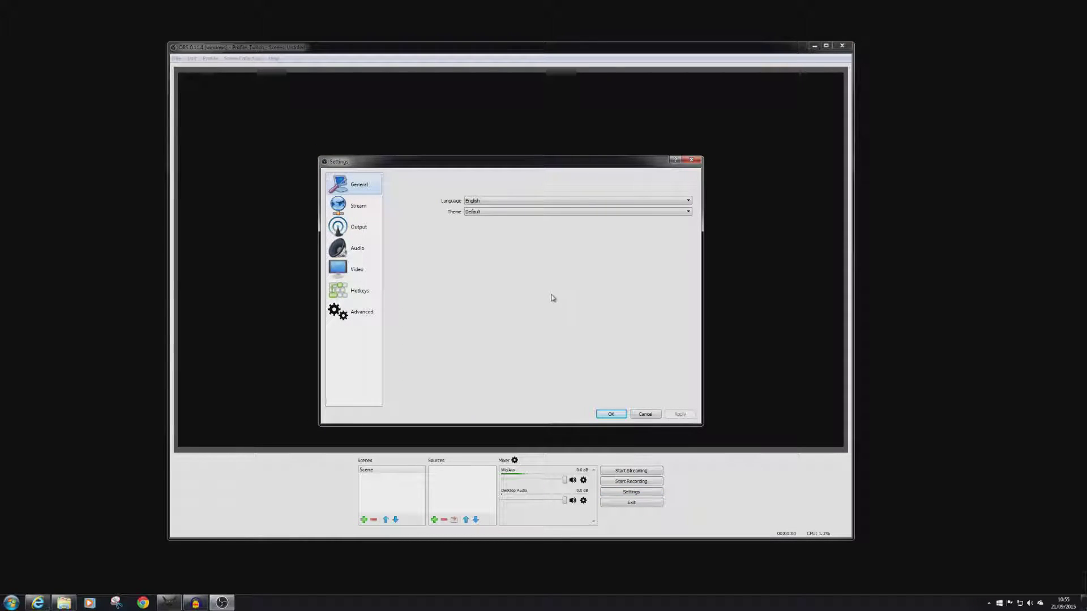
left_click_drag(507, 165, 479, 155)
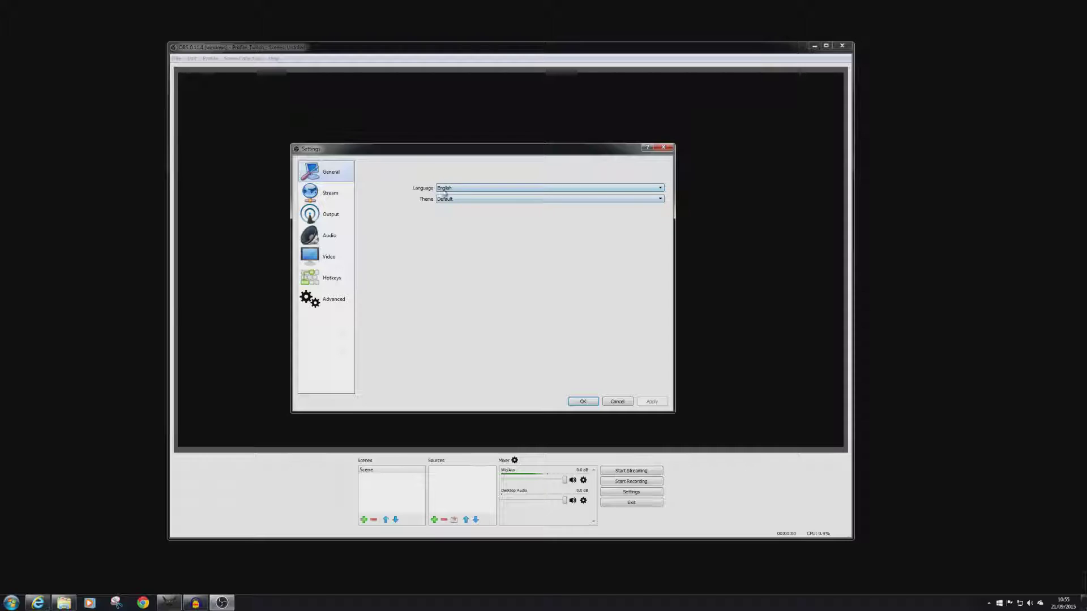
left_click(569, 188)
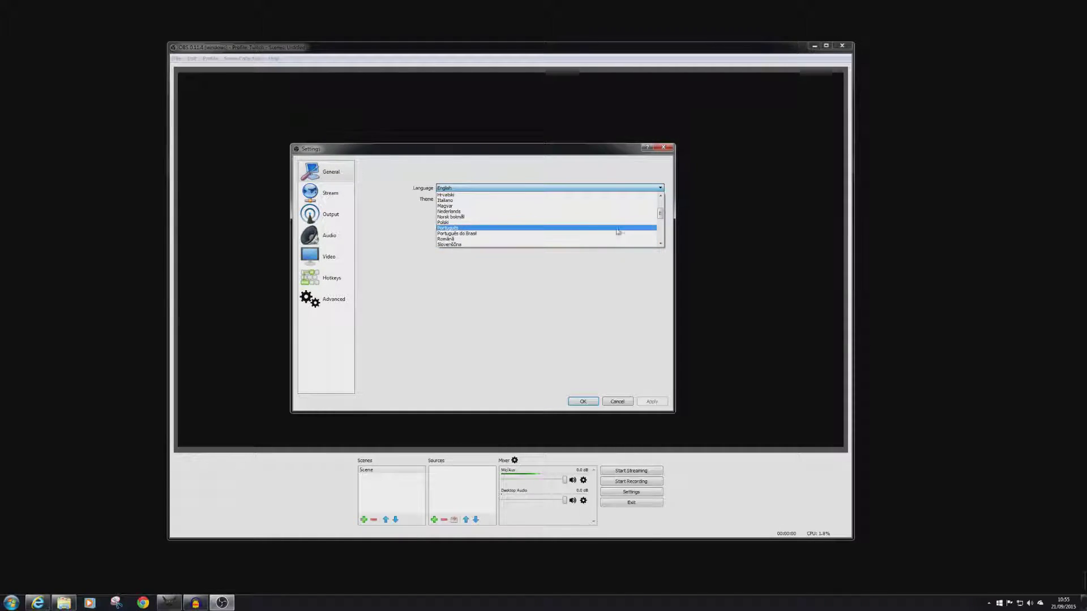
left_click(509, 190)
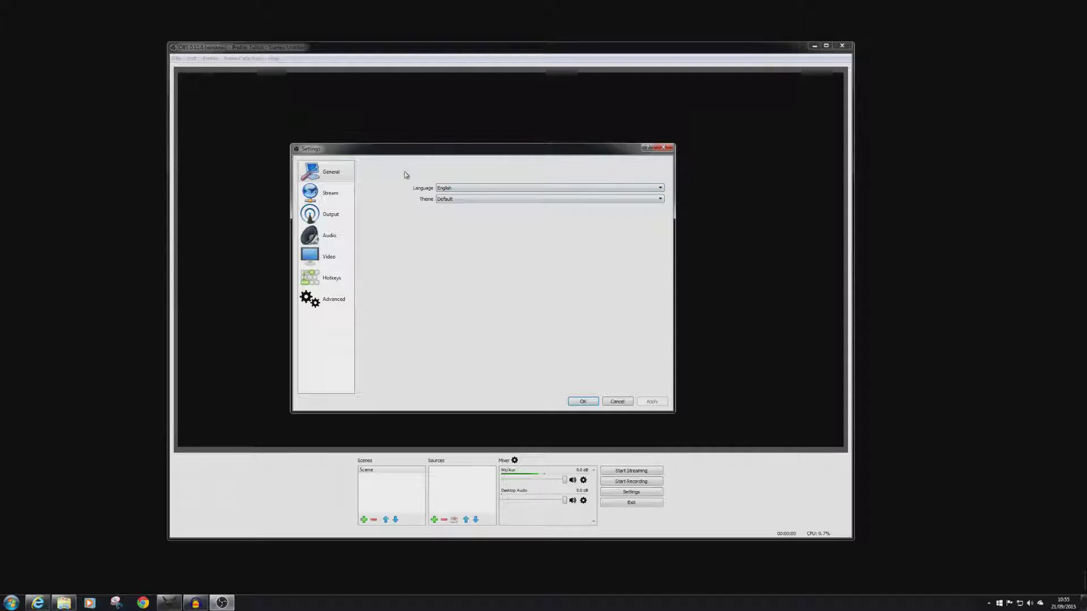
left_click(535, 200)
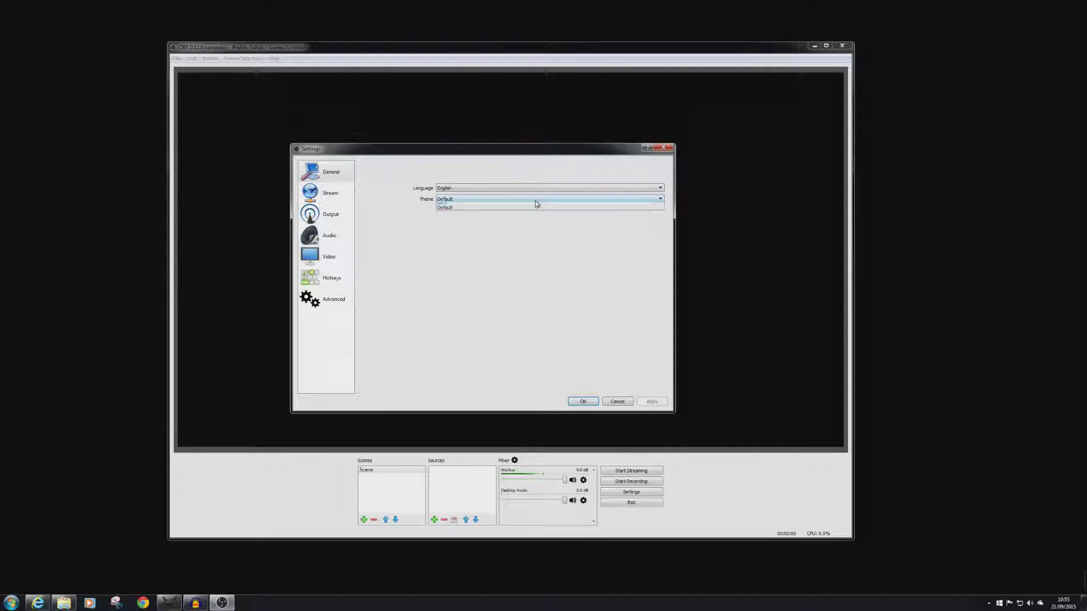
left_click(495, 196)
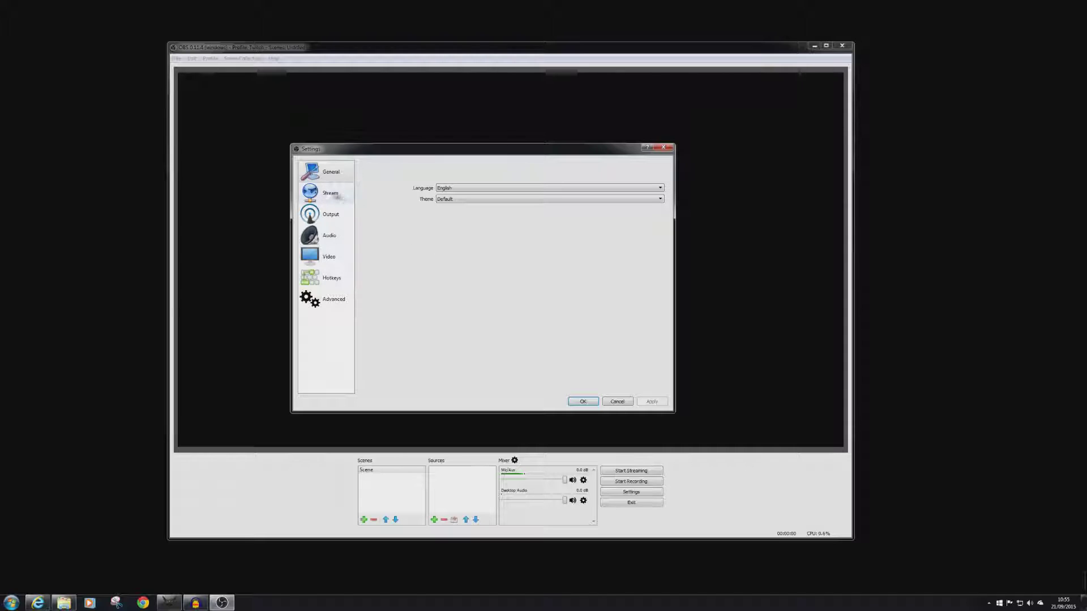
In the stream settings, keep Streaming Services as the stream type and choose Twitch as the service
left_click(333, 198)
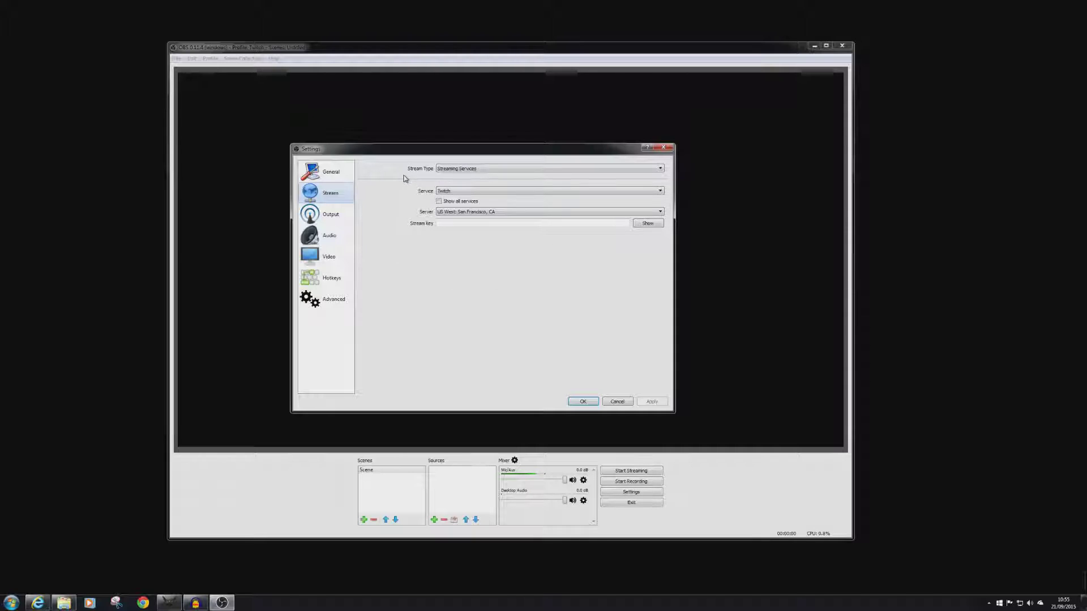
left_click(560, 170)
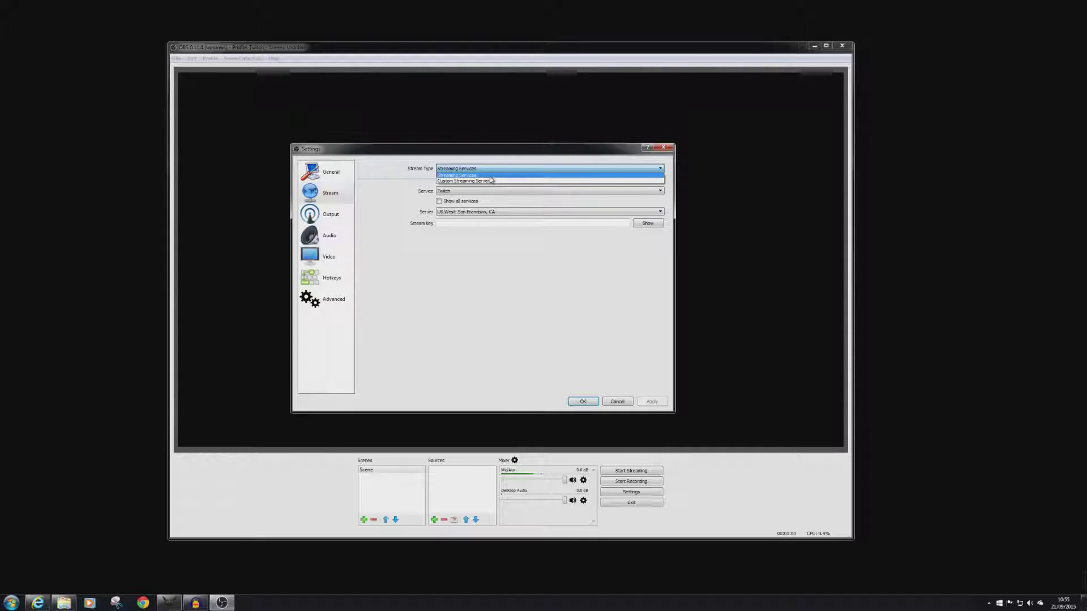
left_click(594, 168)
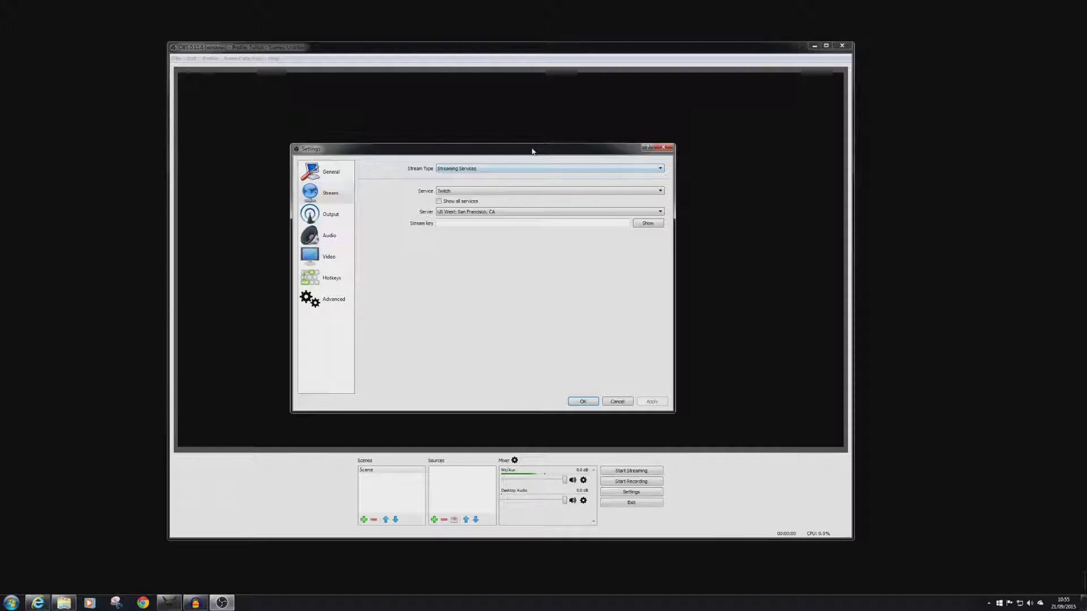
left_click(506, 192)
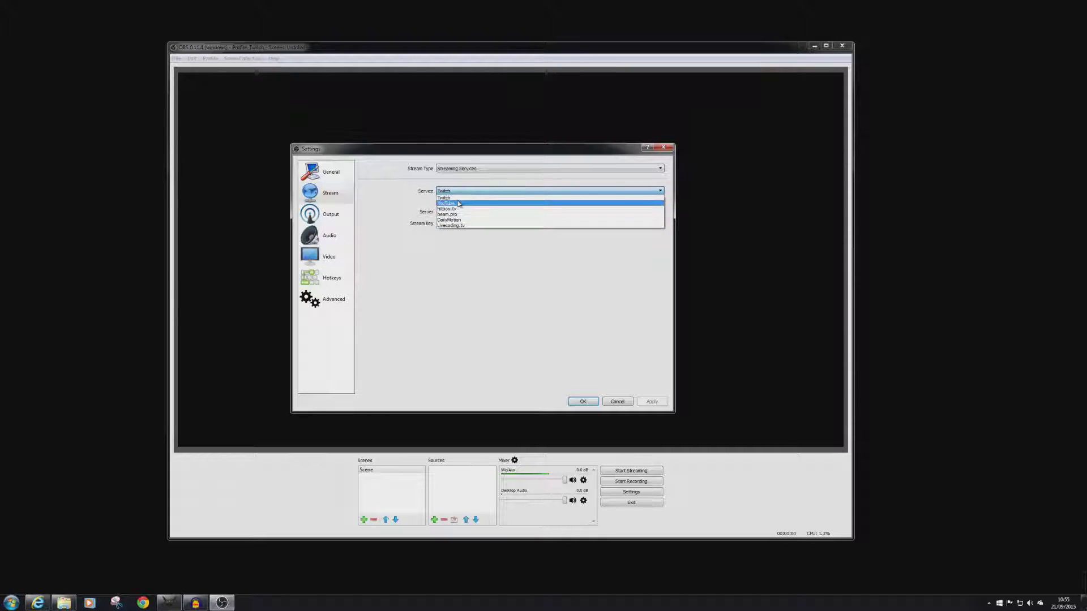
left_click(470, 197)
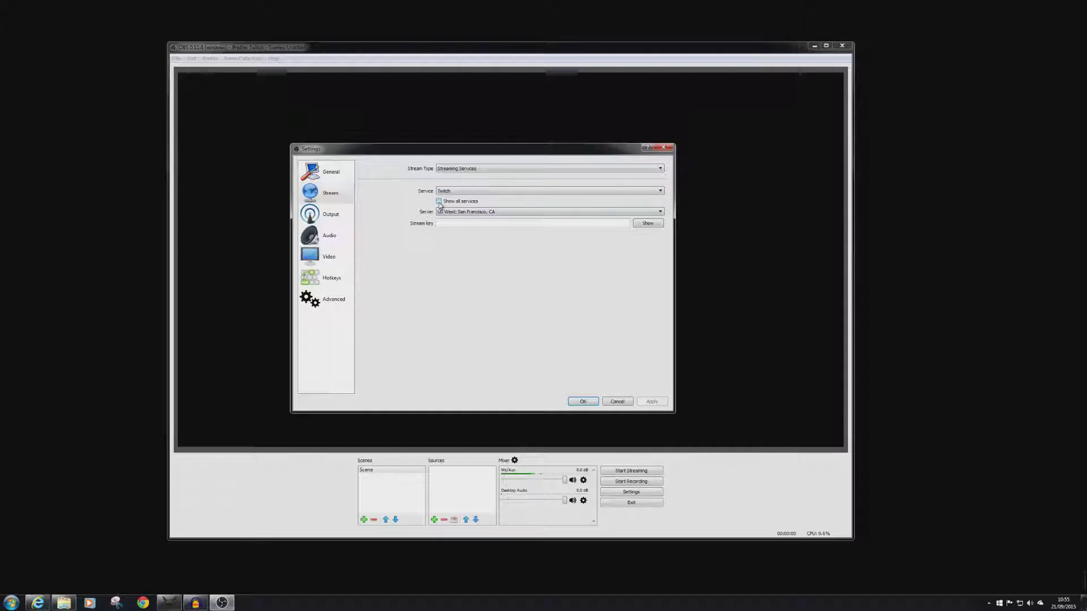
Look through the full list of streaming services and keep Twitch selected
left_click(512, 190)
scroll(521, 210, "down", 3)
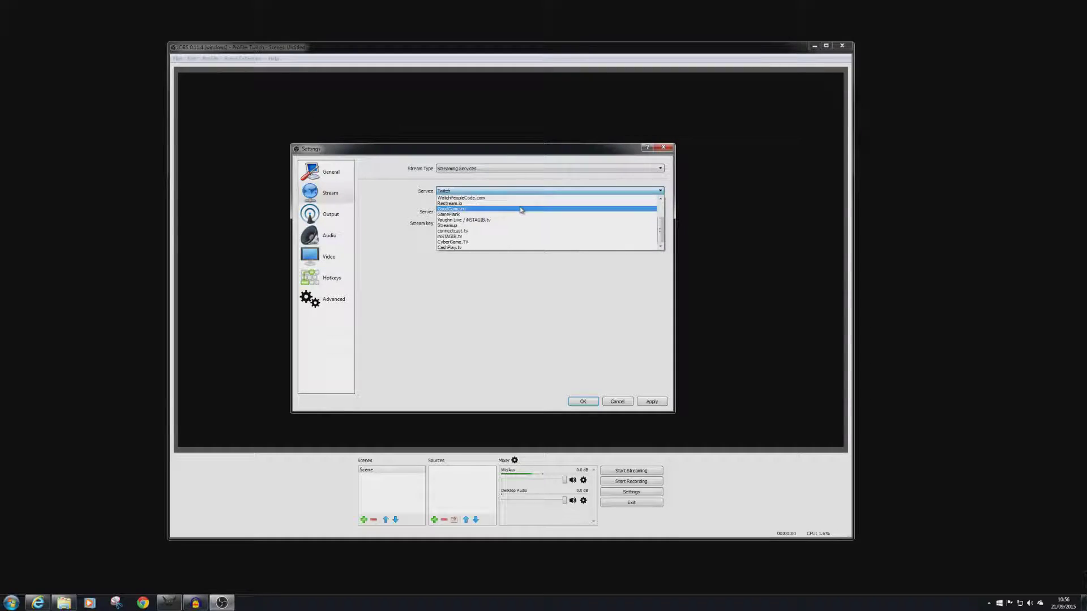
scroll(521, 215, "up", 5)
left_click(486, 198)
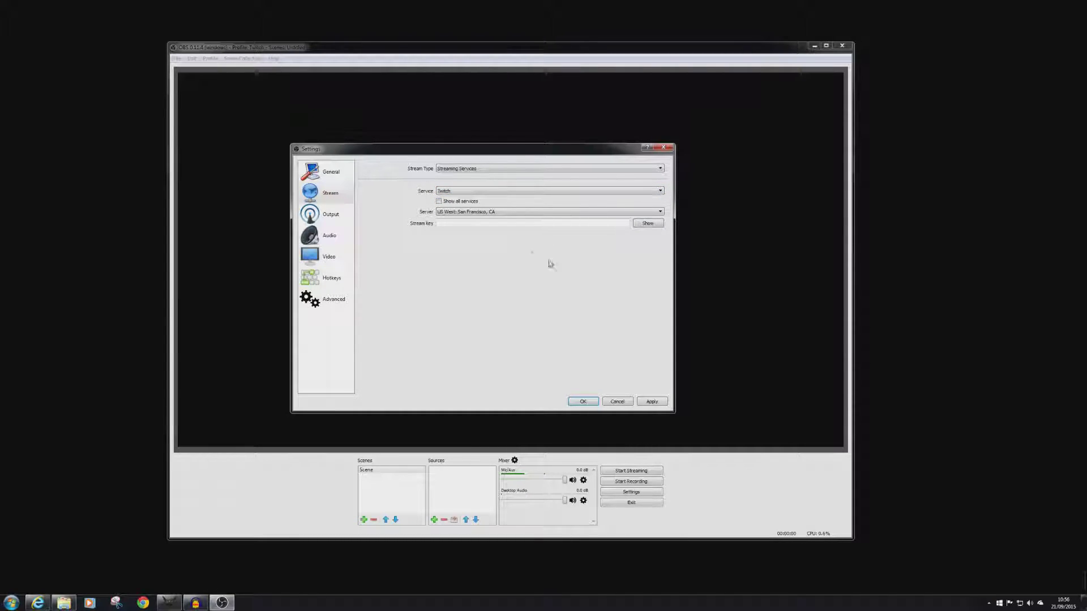
Set the Twitch streaming server to EU: London, UK
left_click(515, 211)
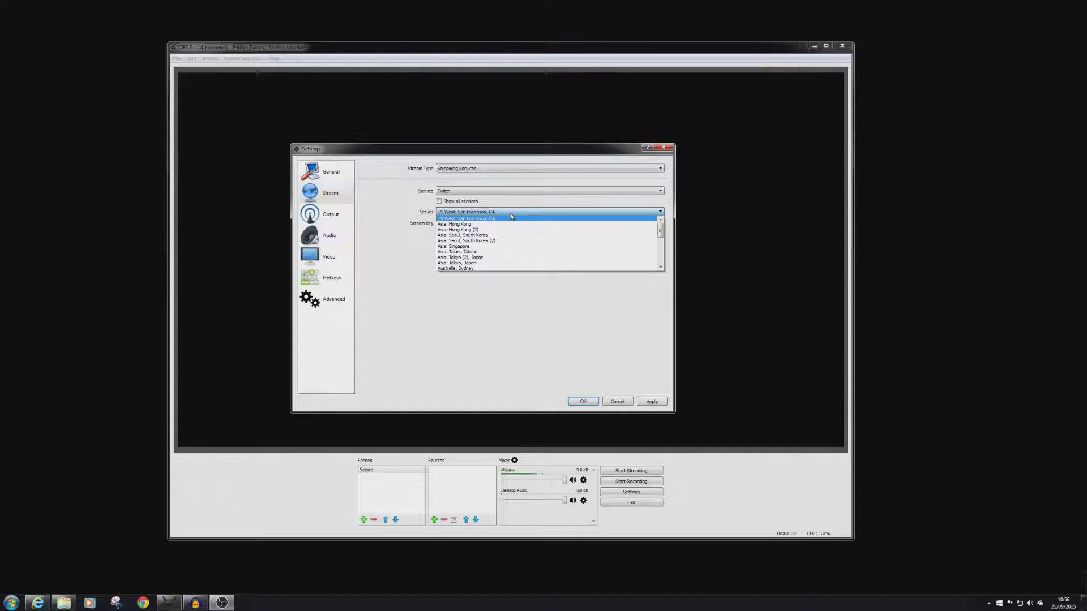
left_click_drag(659, 229, 660, 247)
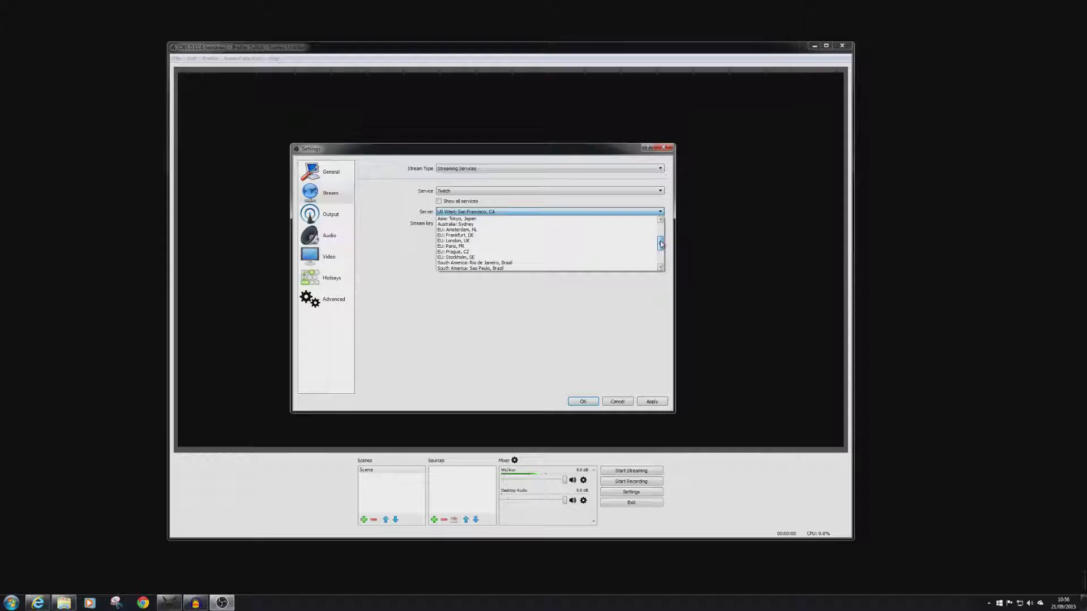
left_click(456, 242)
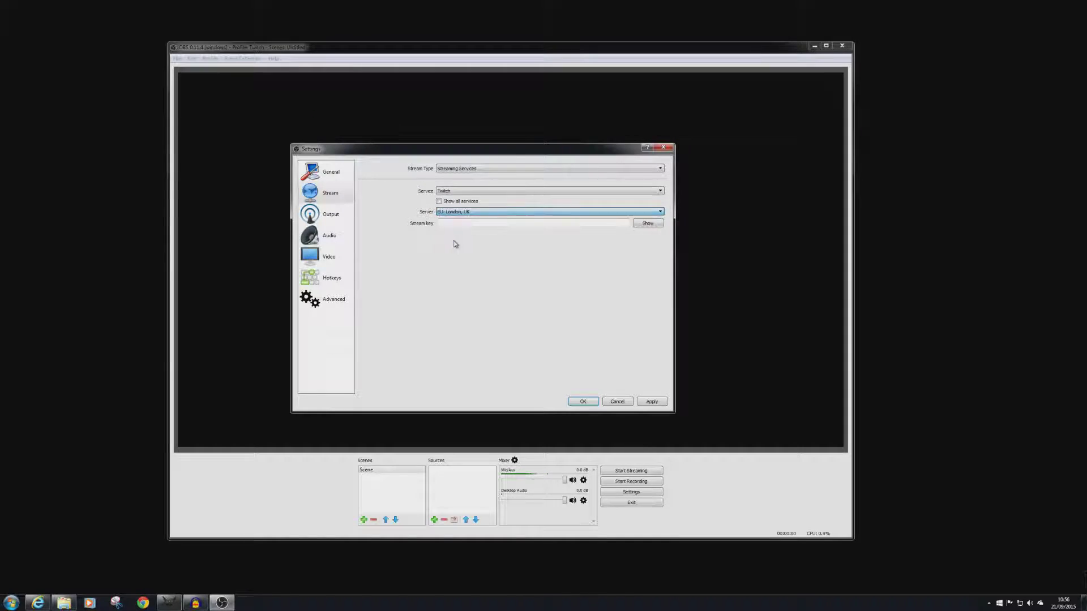
Try the EU: Amsterdam, NL server and switch back to EU: London, UK
left_click(478, 213)
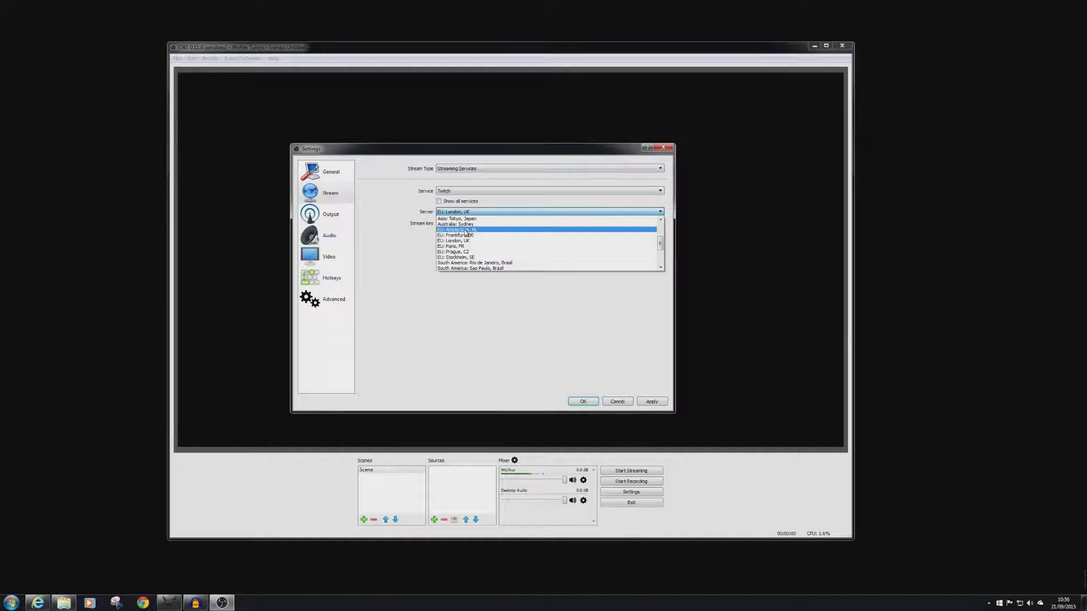
left_click(465, 231)
left_click(484, 213)
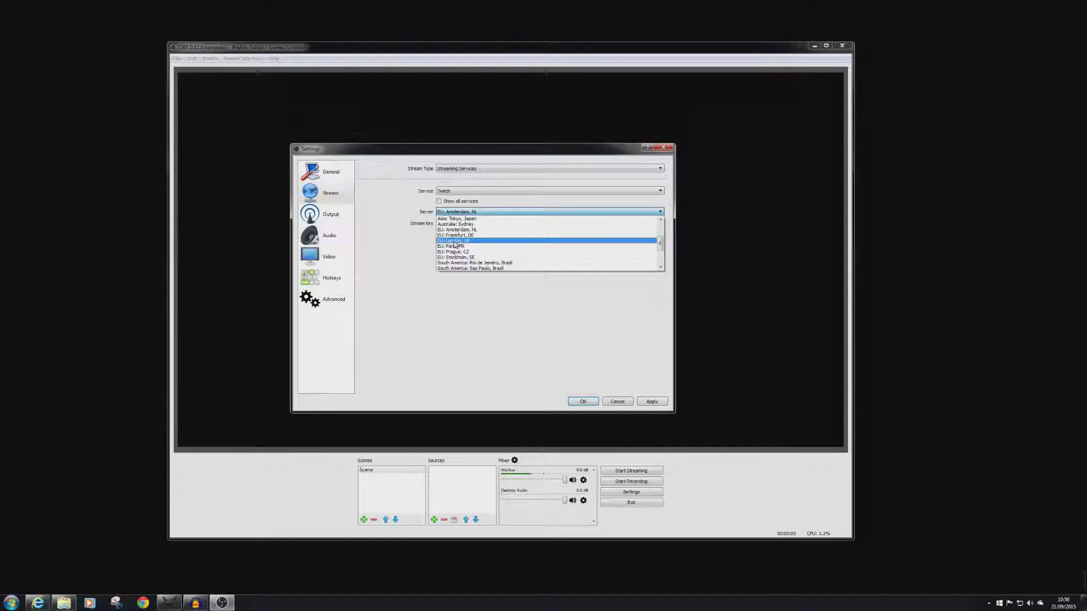
left_click(454, 242)
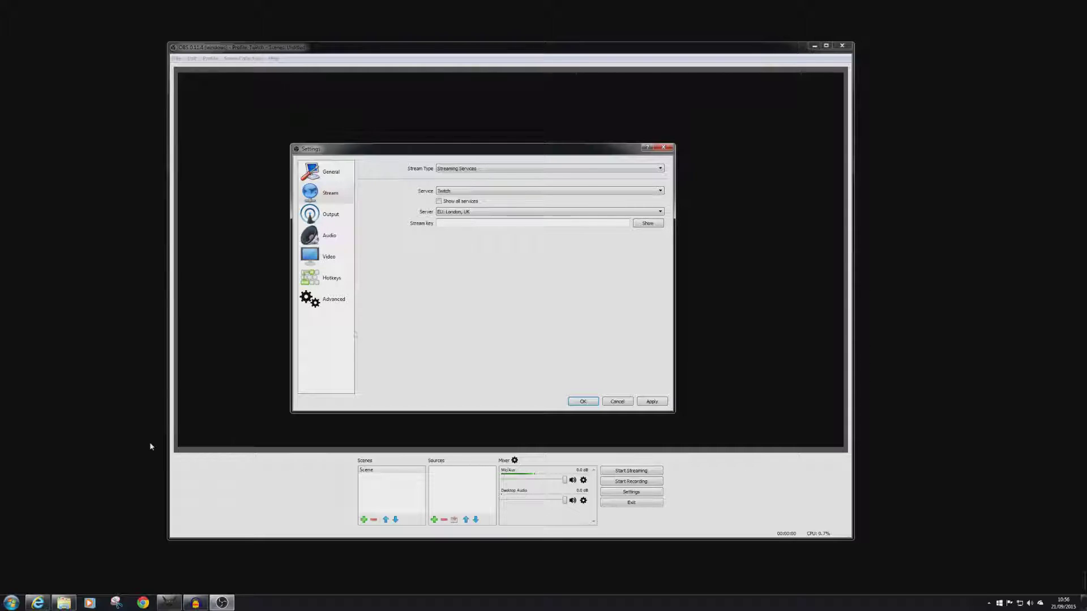
Switch to Internet Explorer and open twitch.tv in a new tab
left_click(36, 604)
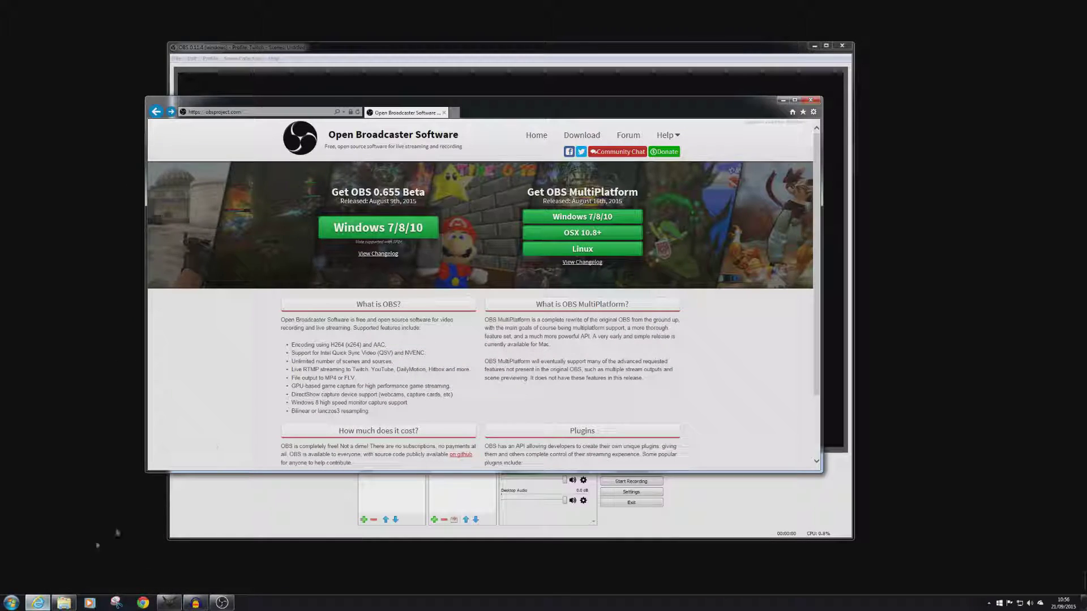
left_click(454, 113)
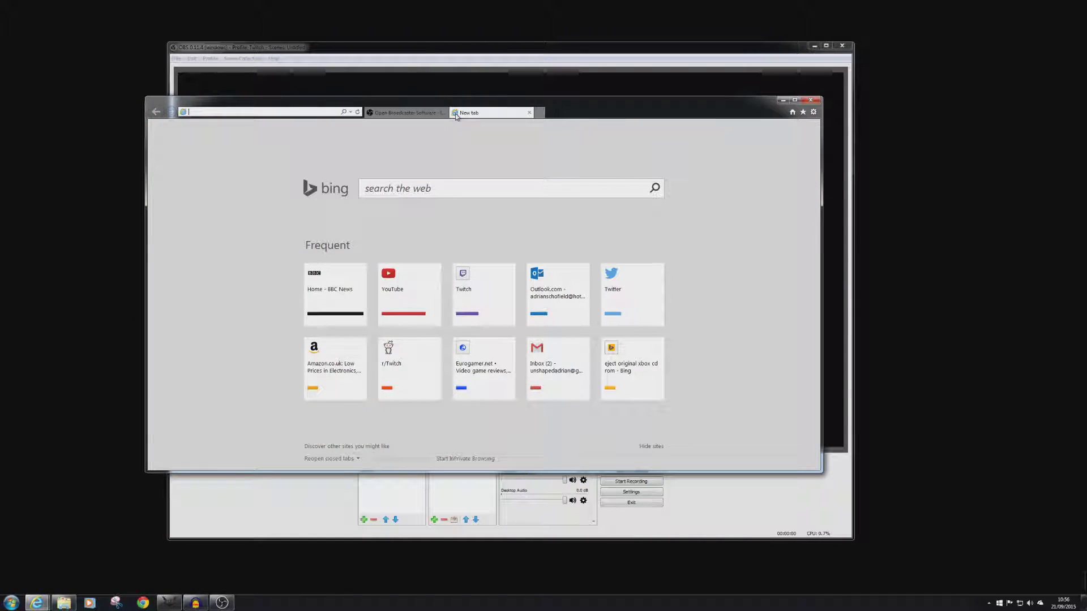
type("twitch")
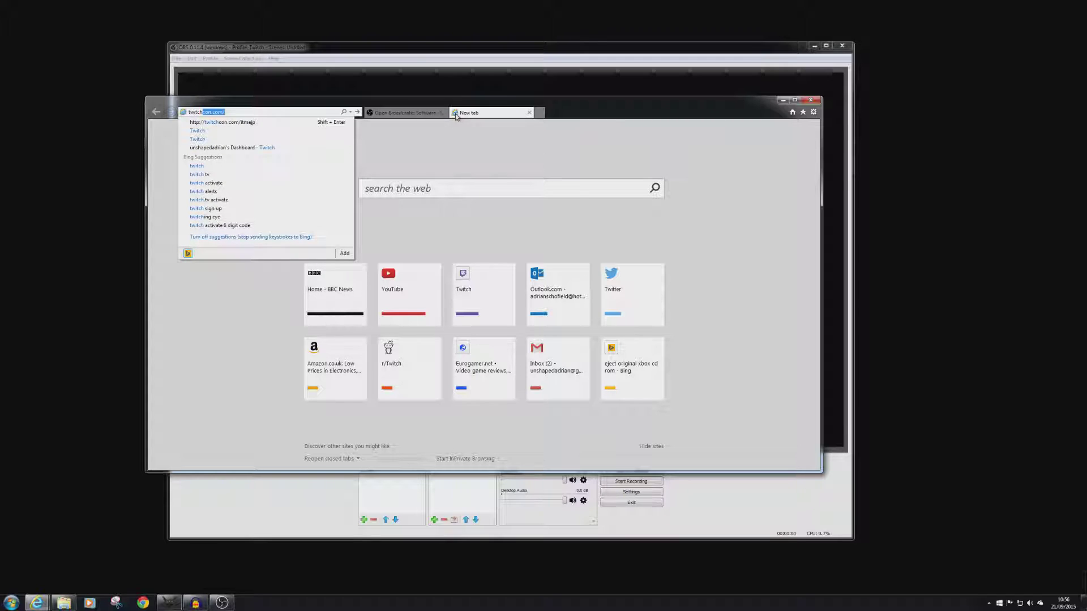
type(".tv/unshap")
key("BackSpace")
key("BackSpace")
key("BackSpace")
key("BackSpace")
key("BackSpace")
key("BackSpace")
key("BackSpace")
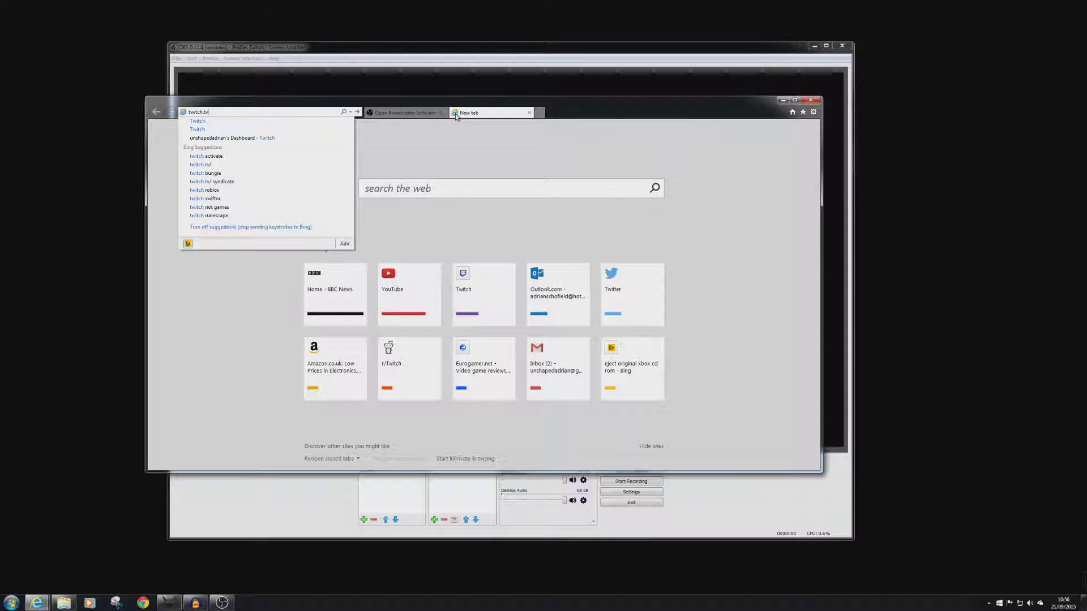
key("Return")
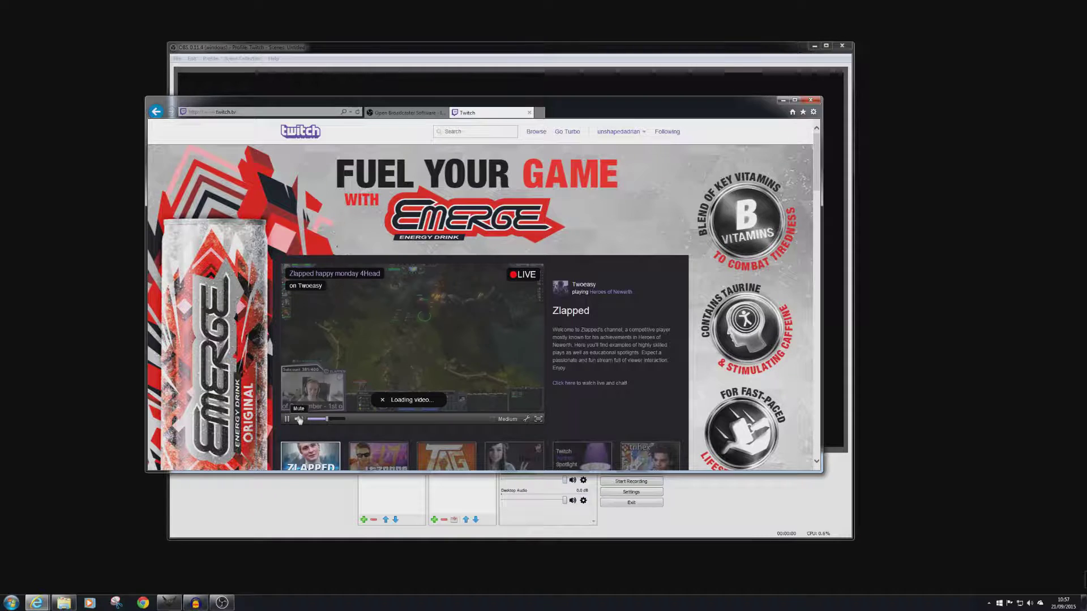
Open the stream key page of the Twitch channel's dashboard, and return to the OBS stream settings
left_click(643, 133)
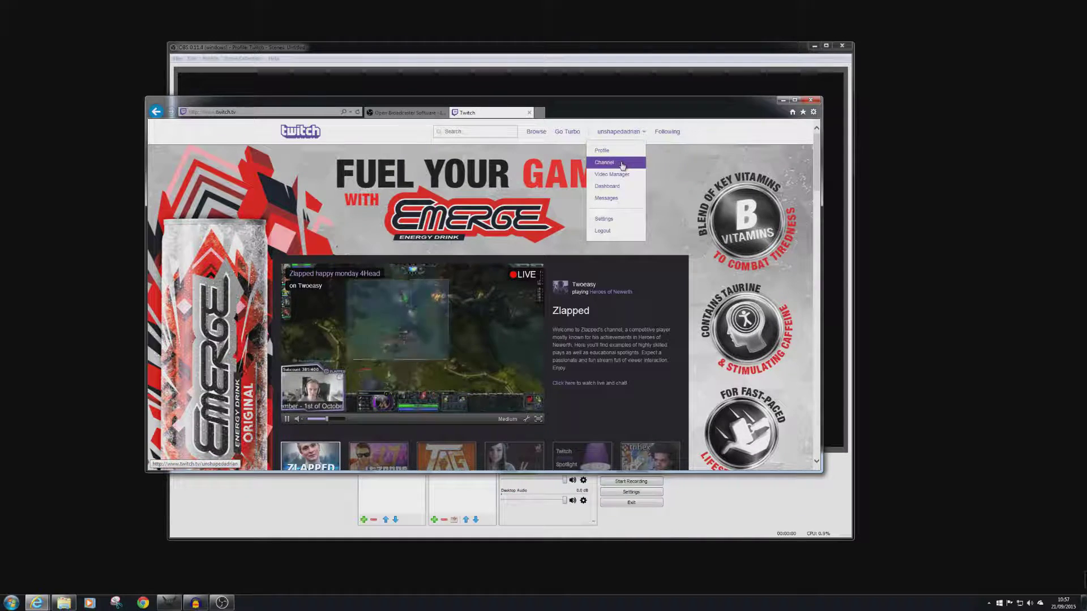
left_click(623, 188)
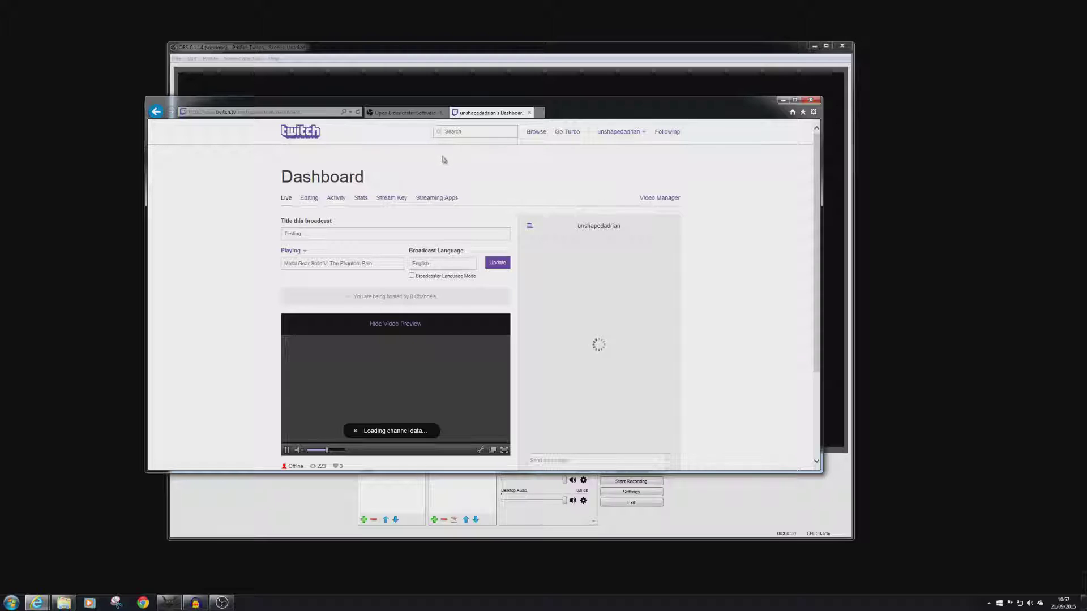
left_click(389, 199)
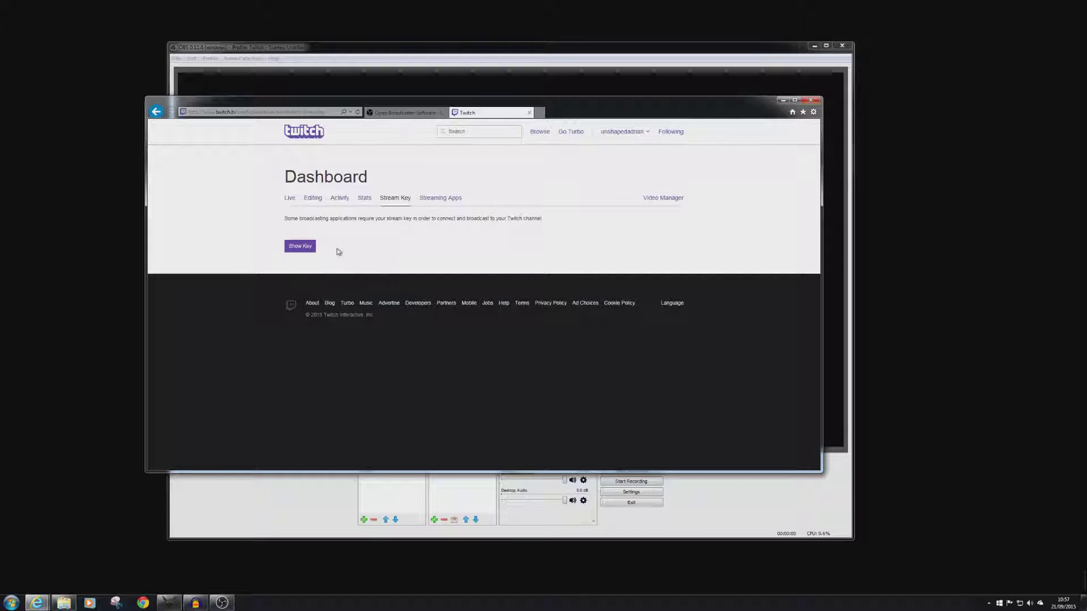
left_click_drag(504, 117, 0, 142)
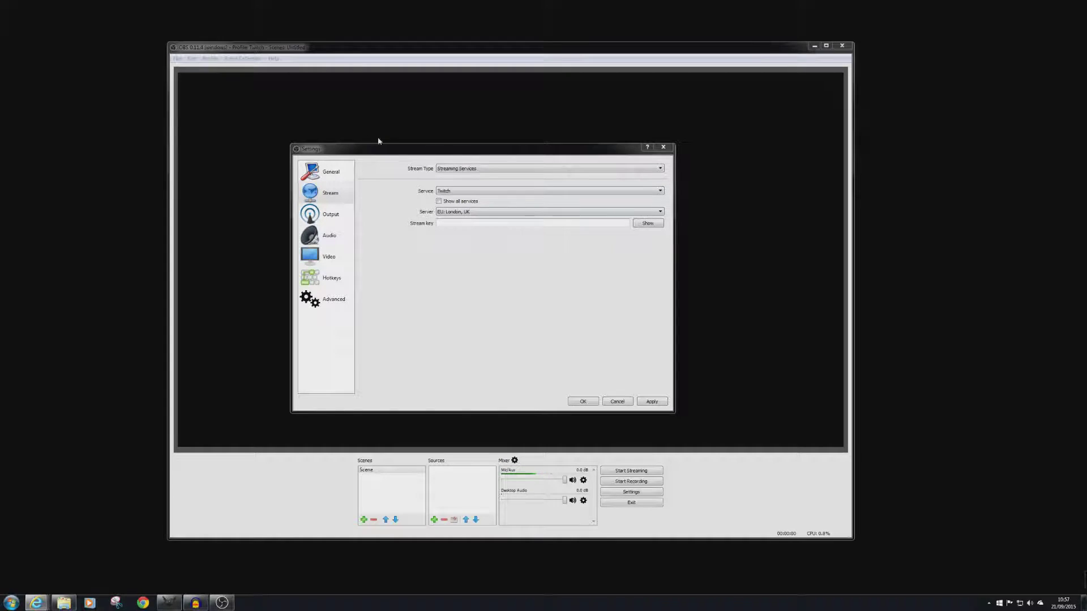
Set the output mode to Advanced in the output settings
left_click(470, 214)
left_click(329, 218)
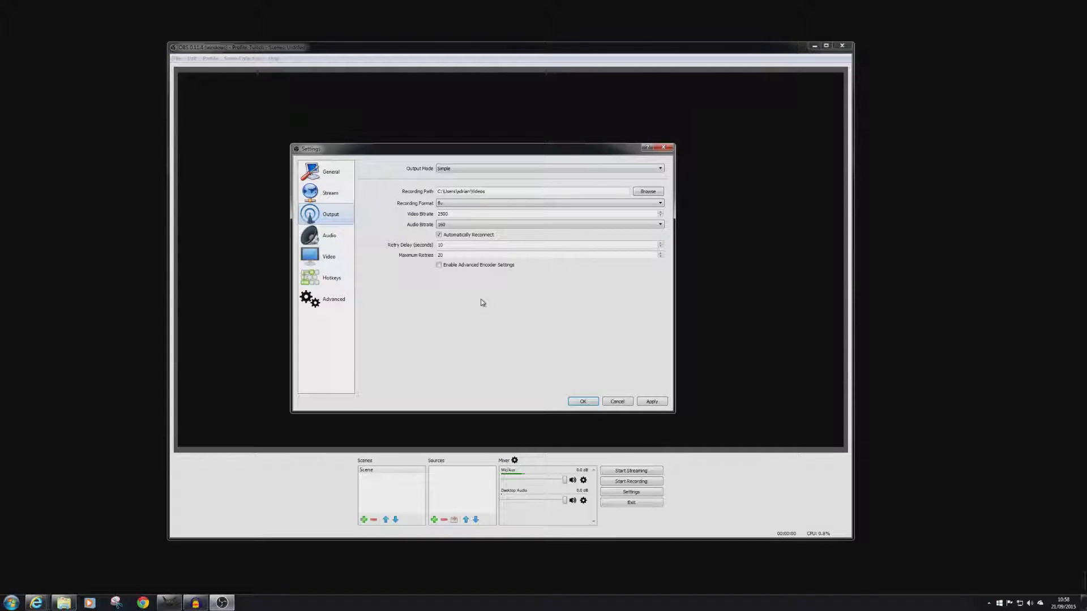
left_click(500, 169)
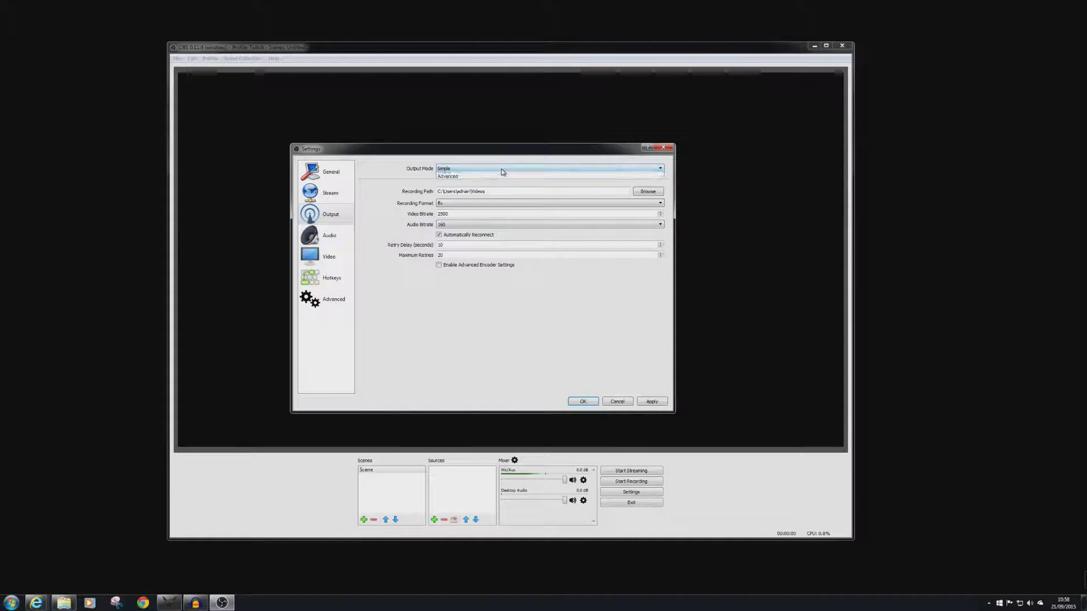
left_click(476, 174)
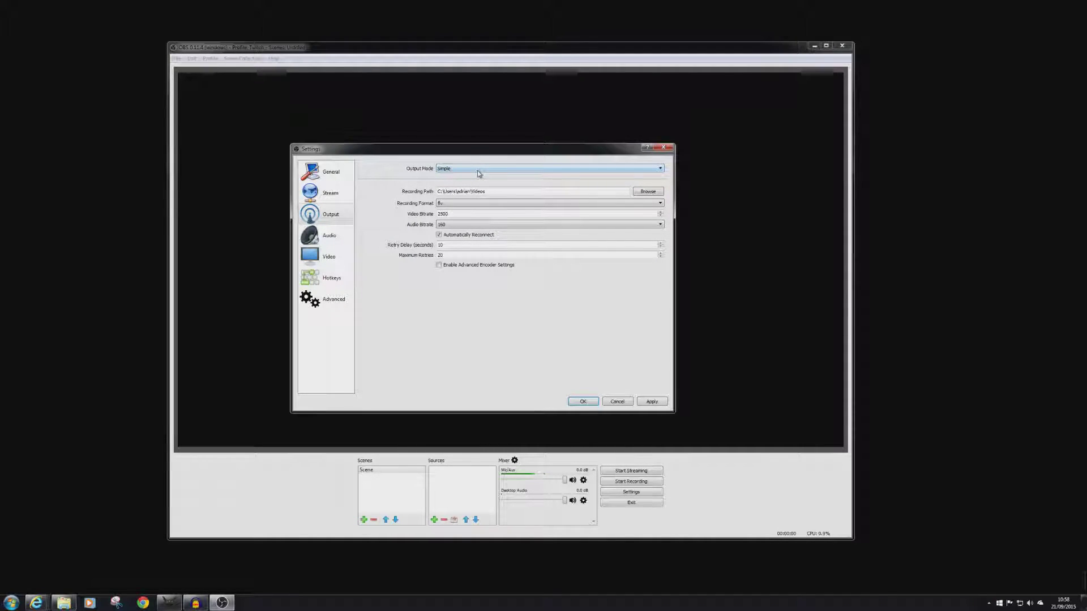
left_click(477, 170)
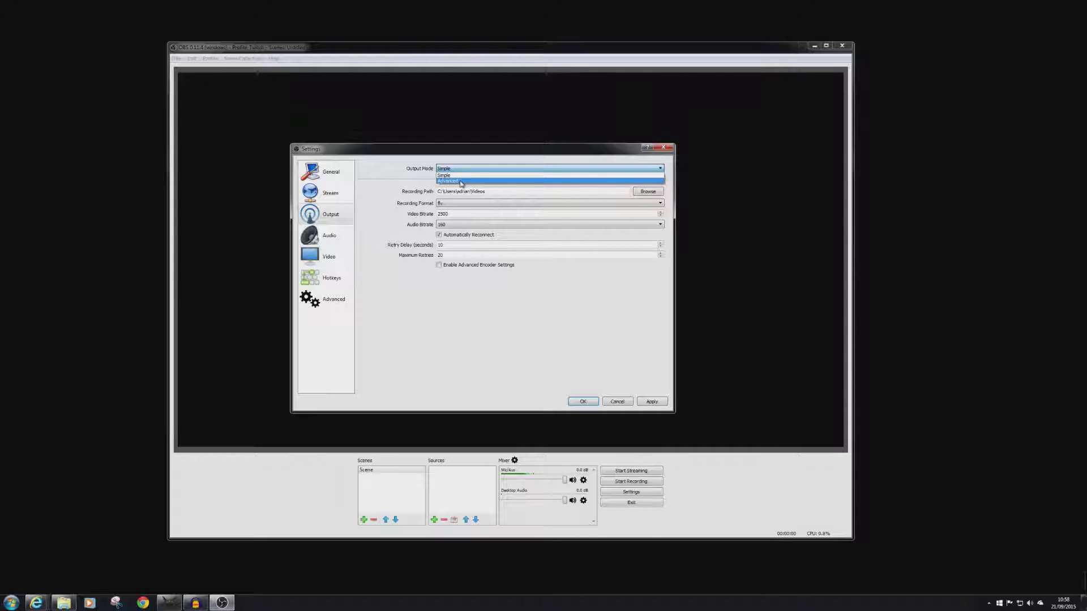
left_click(461, 182)
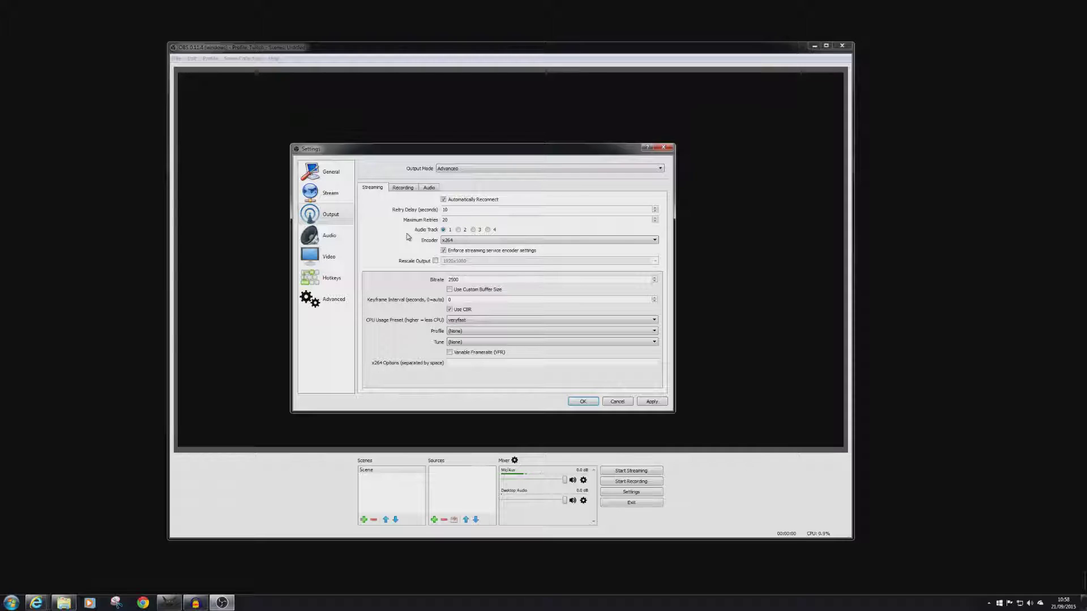
Keep the x264 streaming encoder, with the output rescaled to 1280x720 and the bitrate set to 2000
left_click(485, 240)
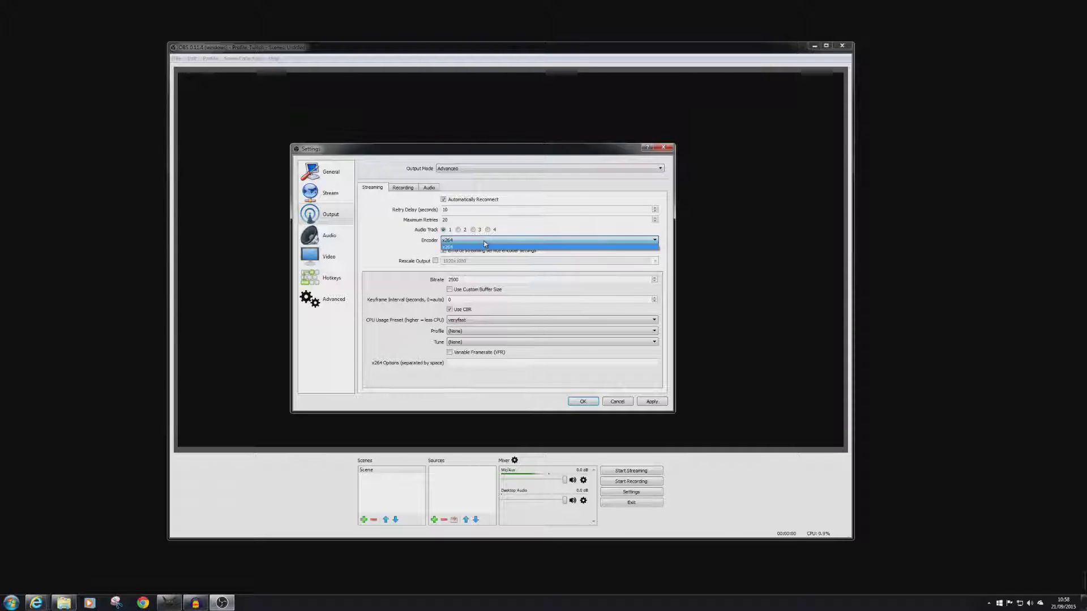
left_click(470, 247)
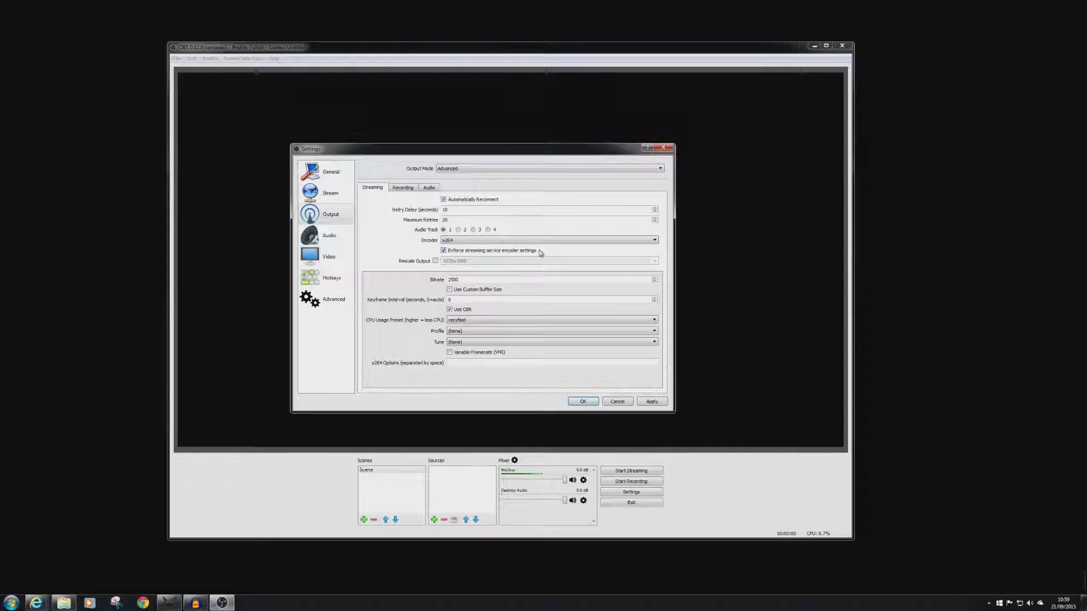
left_click(435, 262)
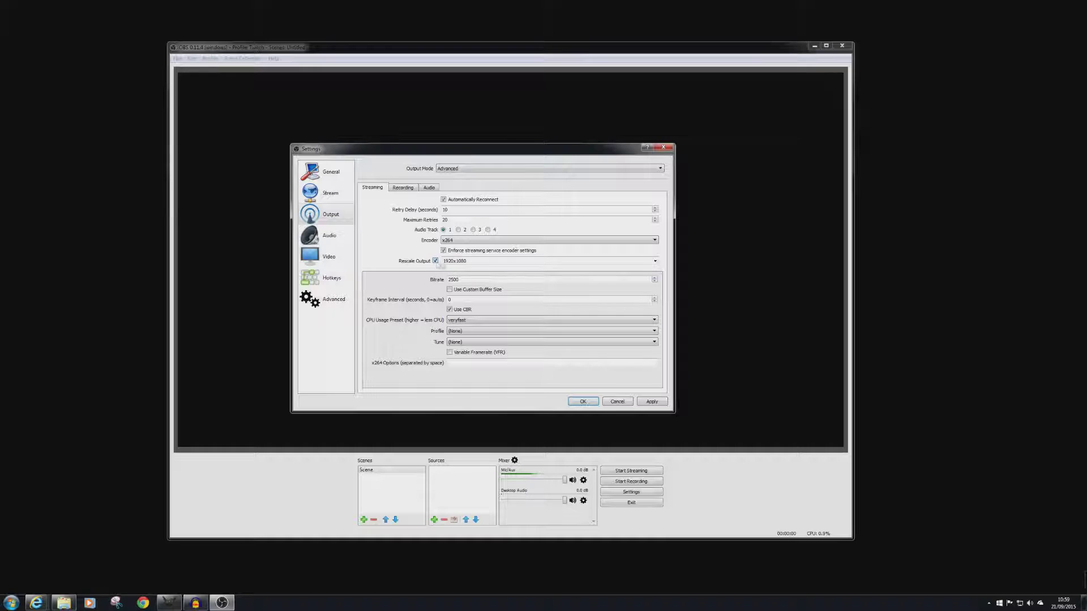
left_click(654, 261)
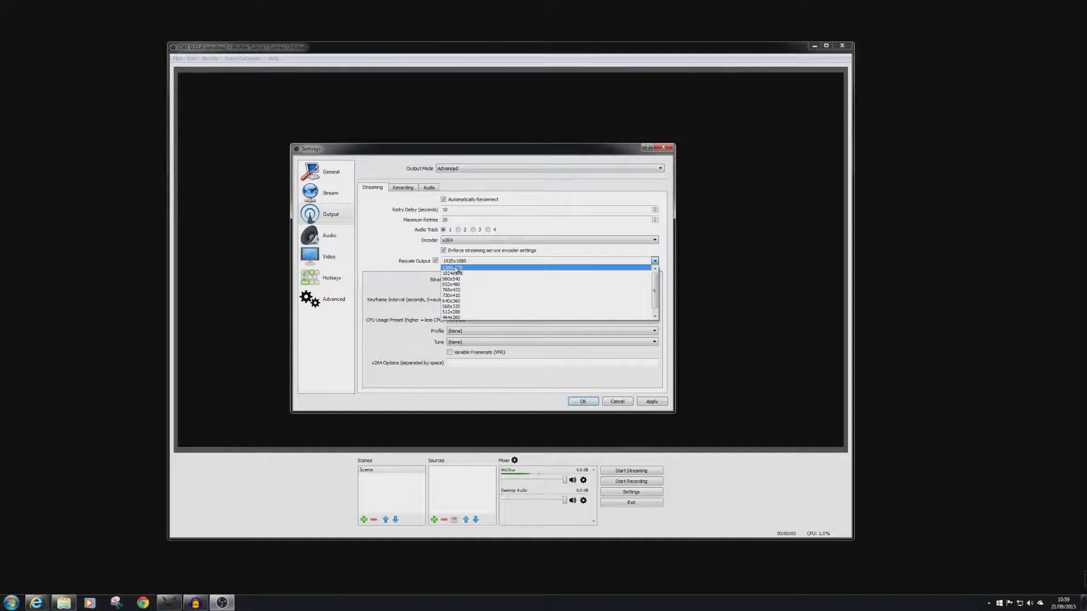
left_click(456, 268)
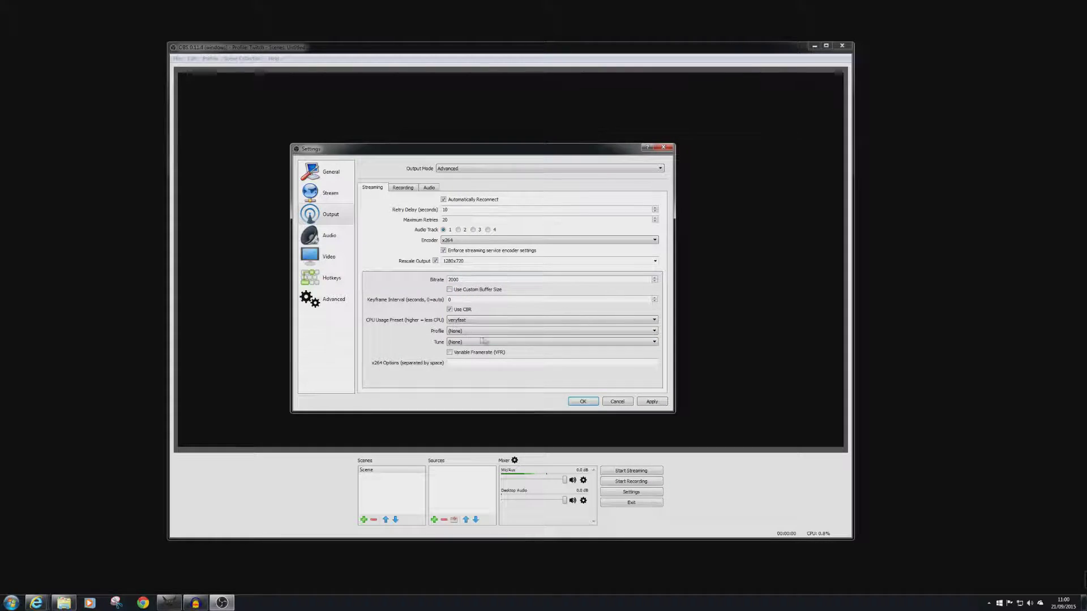
Look through the CPU usage presets, try ultrafast and set the preset back to veryfast
left_click(477, 321)
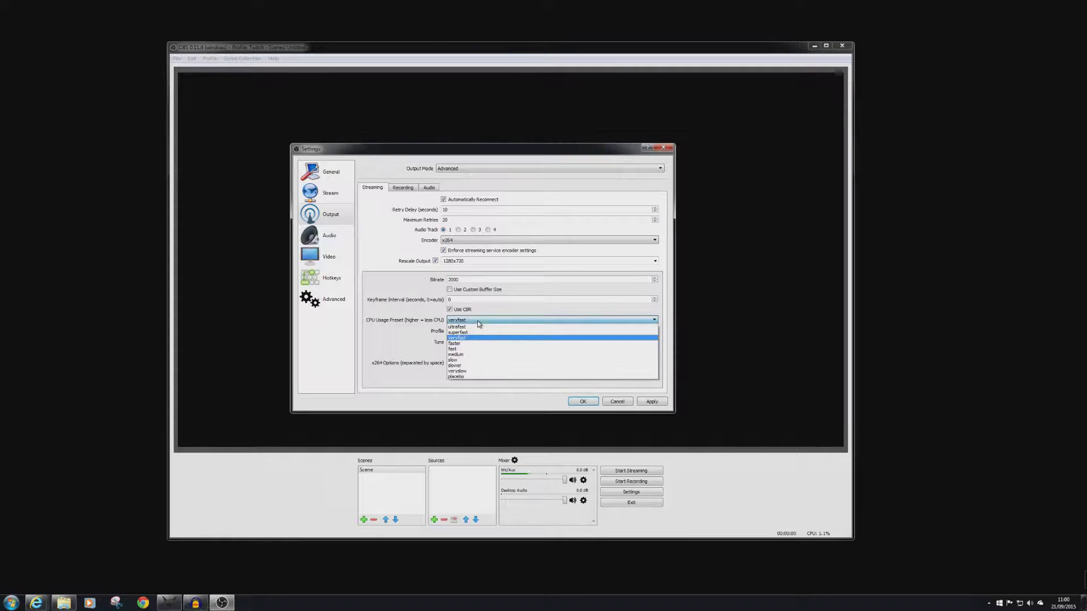
left_click(477, 321)
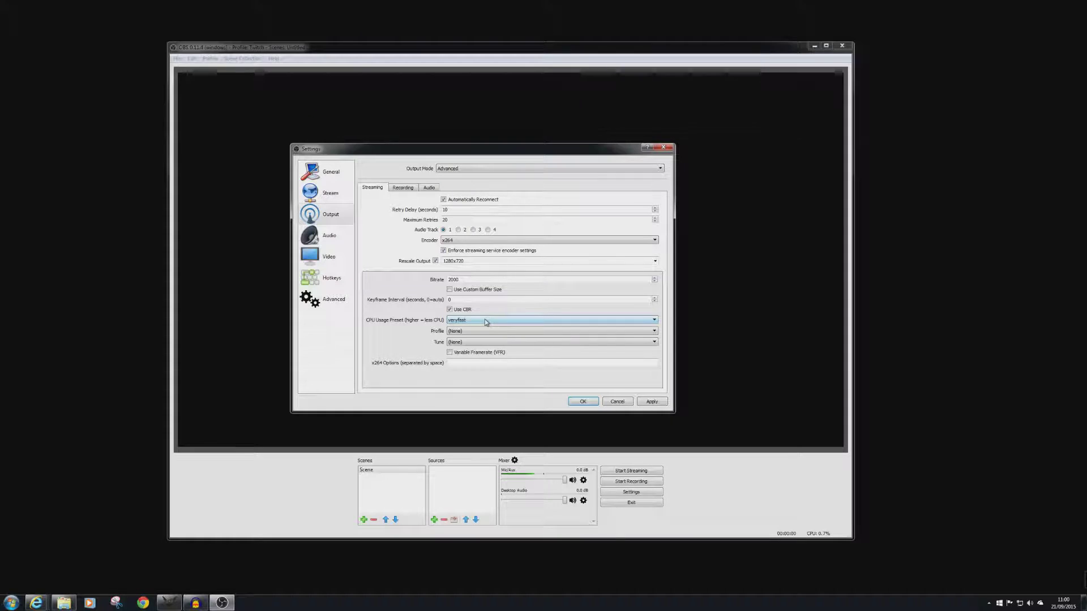
left_click(485, 321)
left_click(473, 328)
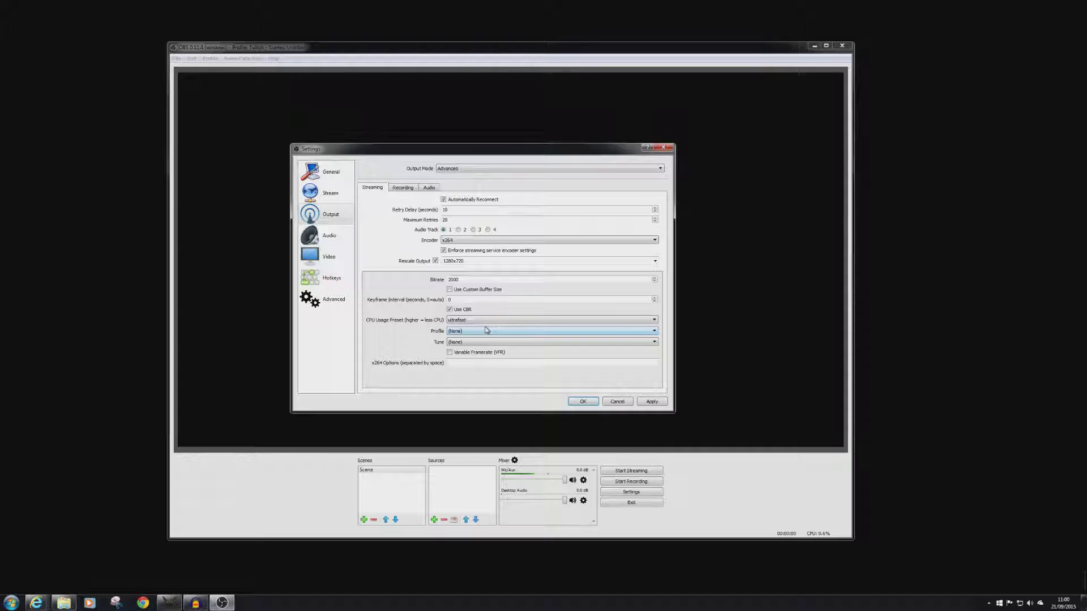
left_click(526, 320)
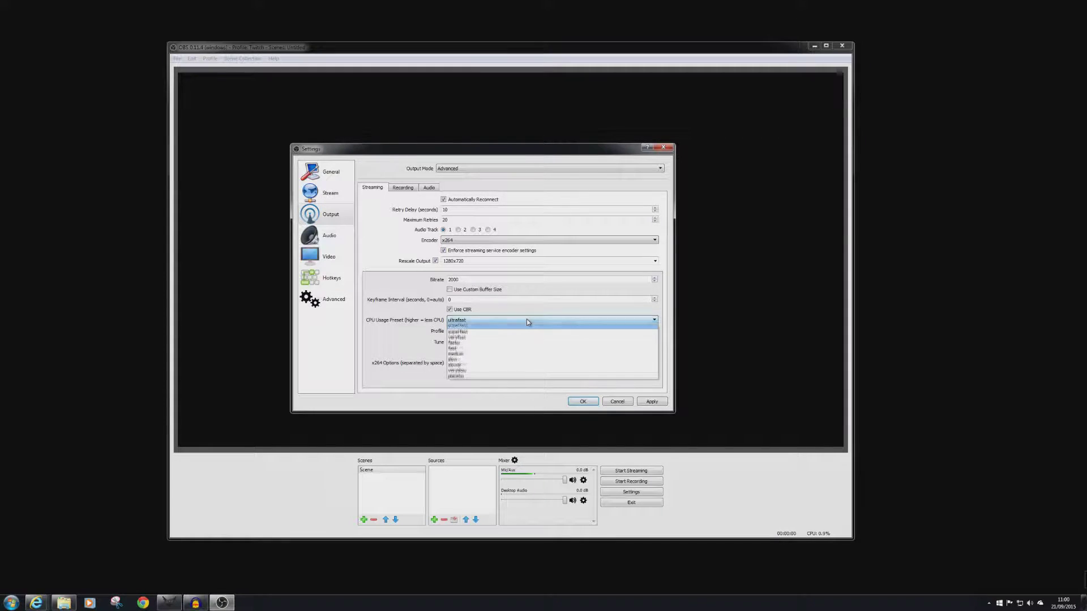
left_click(466, 338)
key("Tab")
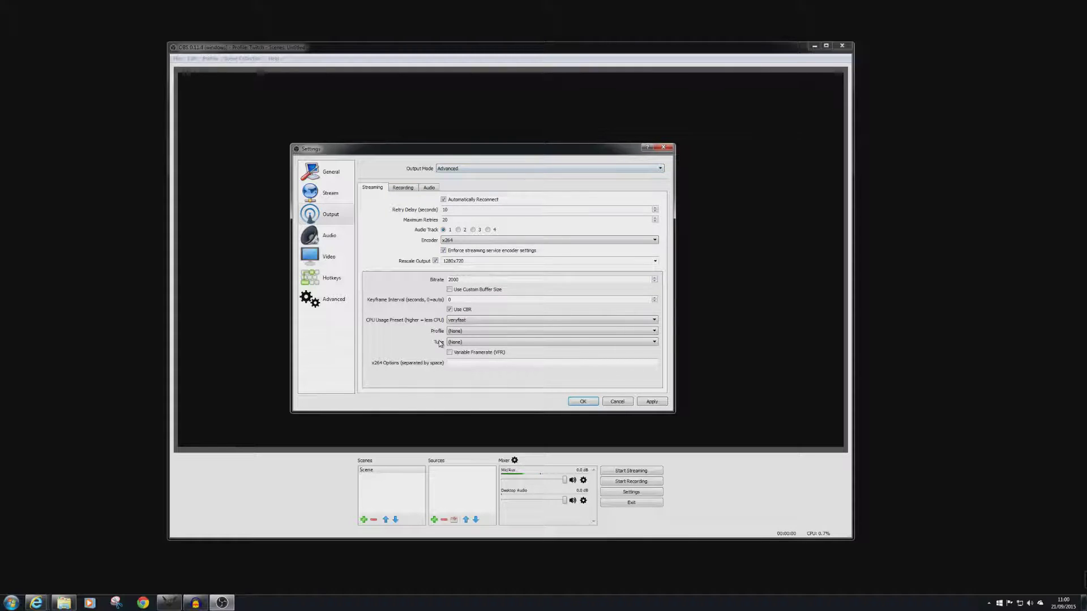
Set the desktop audio device to the SteelSeries H Wireless speakers and the first mic/auxiliary device to the BEHRINGER USB WDM AUDIO line in
left_click(346, 235)
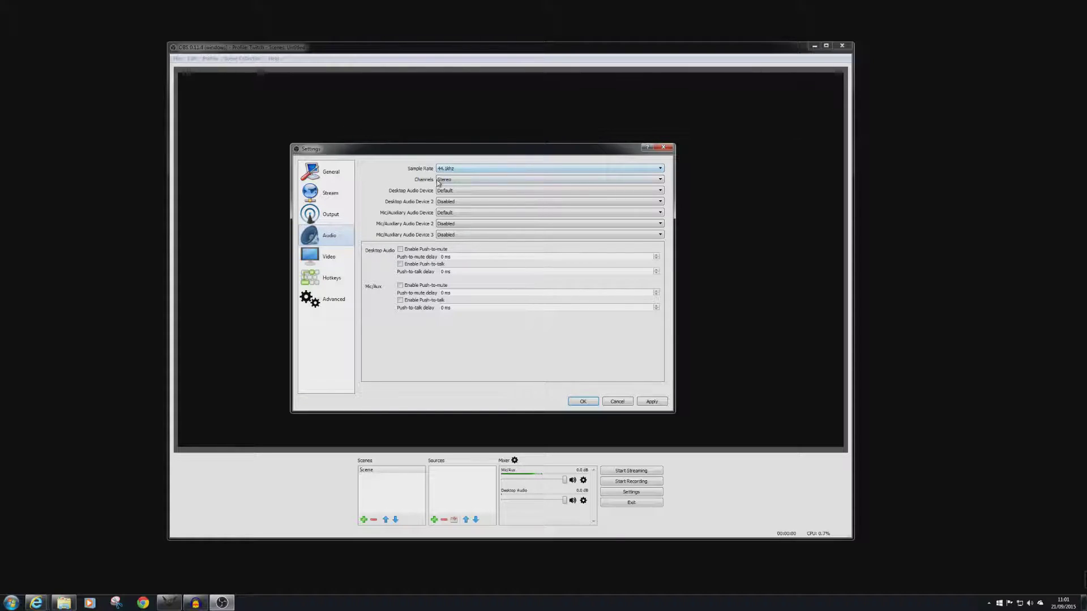
left_click(477, 193)
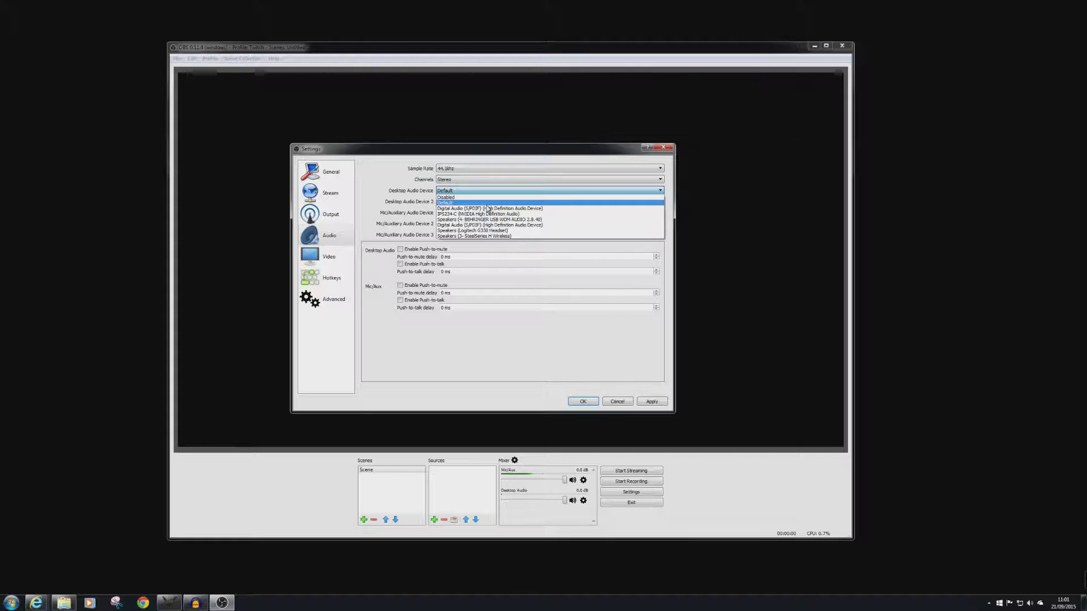
left_click(463, 237)
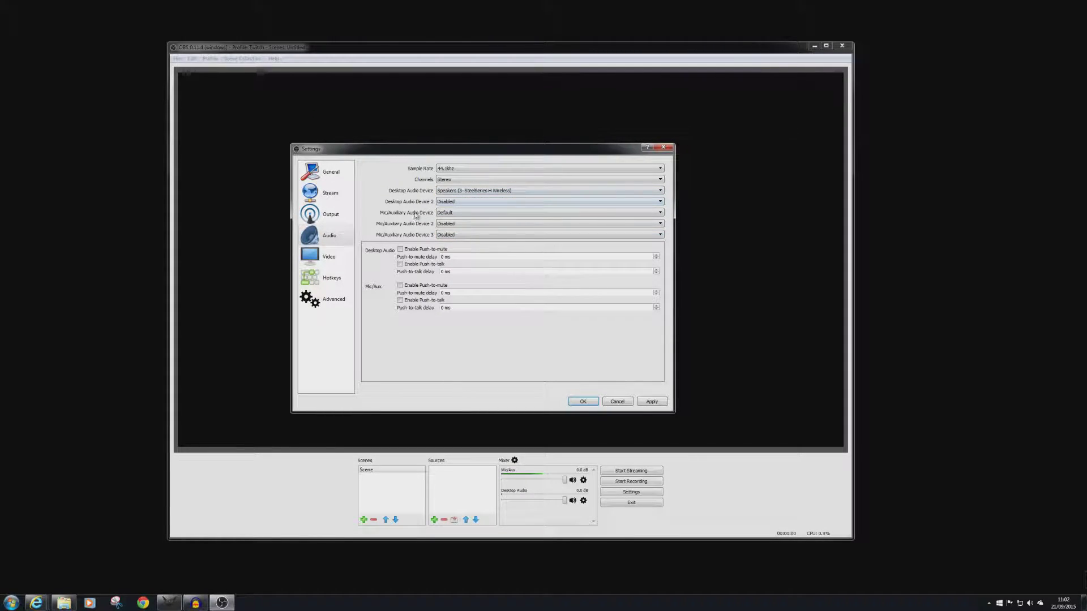
left_click(466, 214)
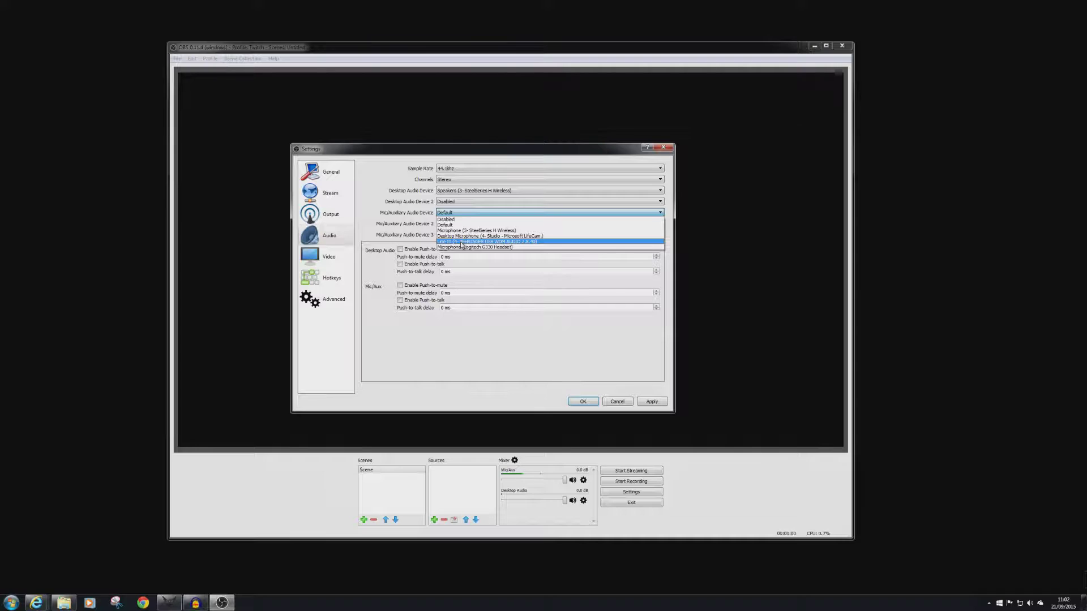
left_click(462, 242)
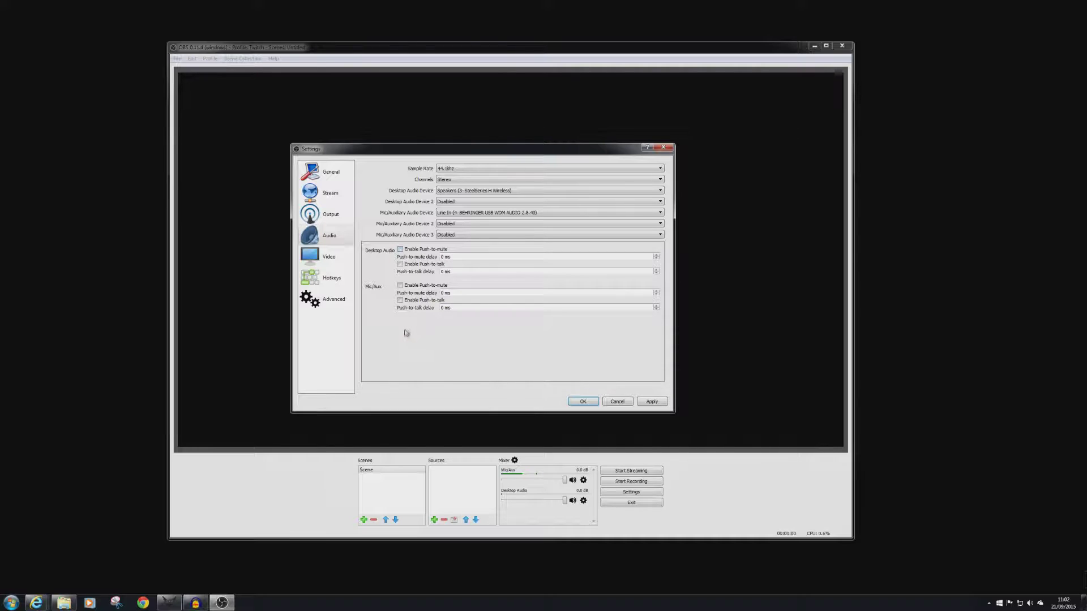
Check the renderer options in the video settings and keep Direct3D 11
left_click(318, 259)
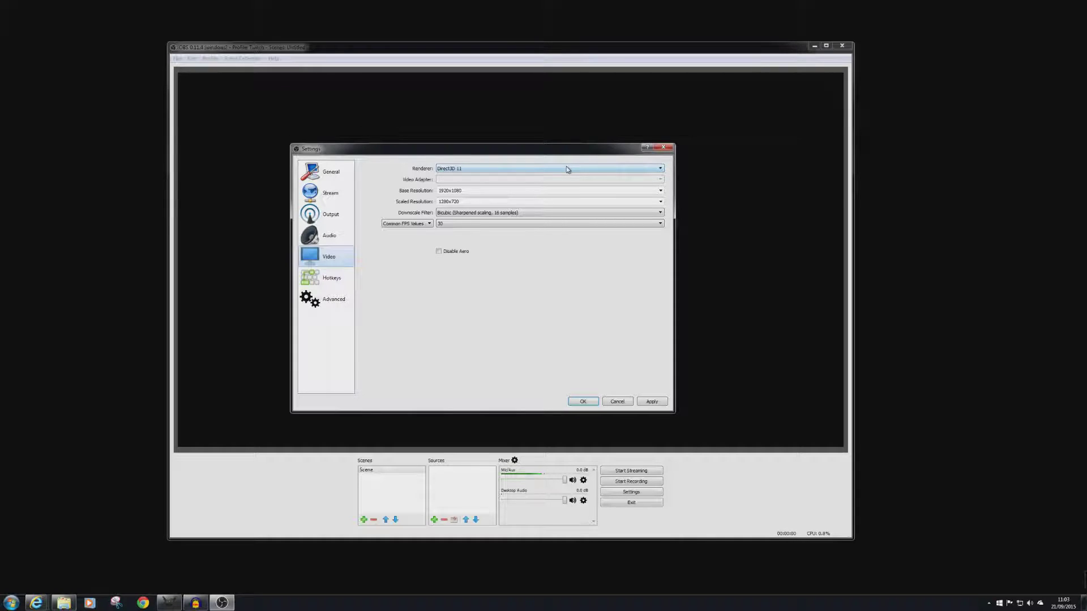
left_click(478, 169)
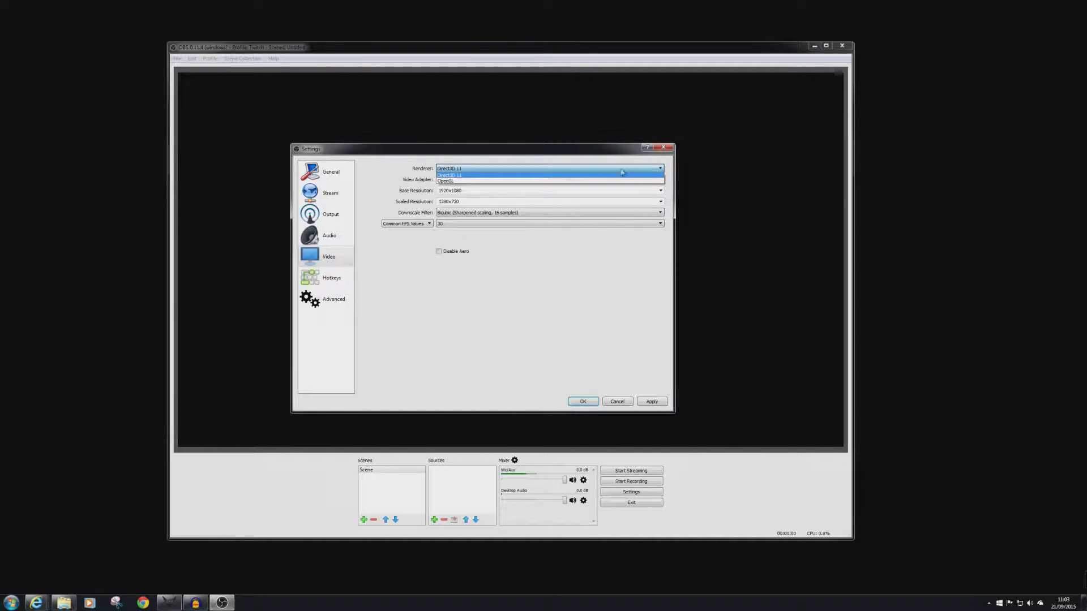
left_click(515, 176)
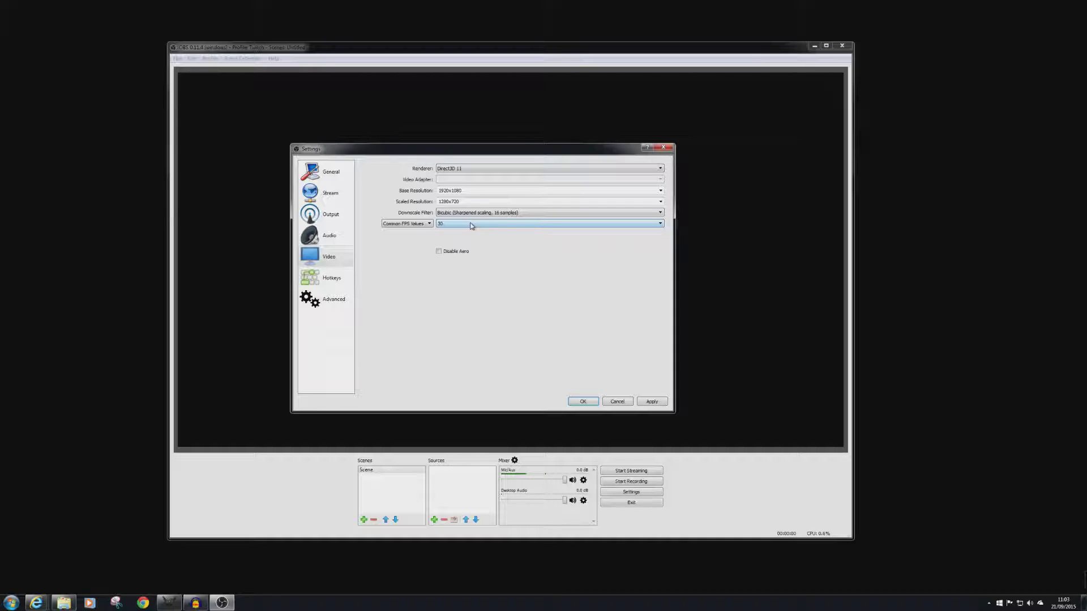
Review the hotkey, advanced, general, stream, output, audio and video settings for the Twitch profile
left_click(317, 283)
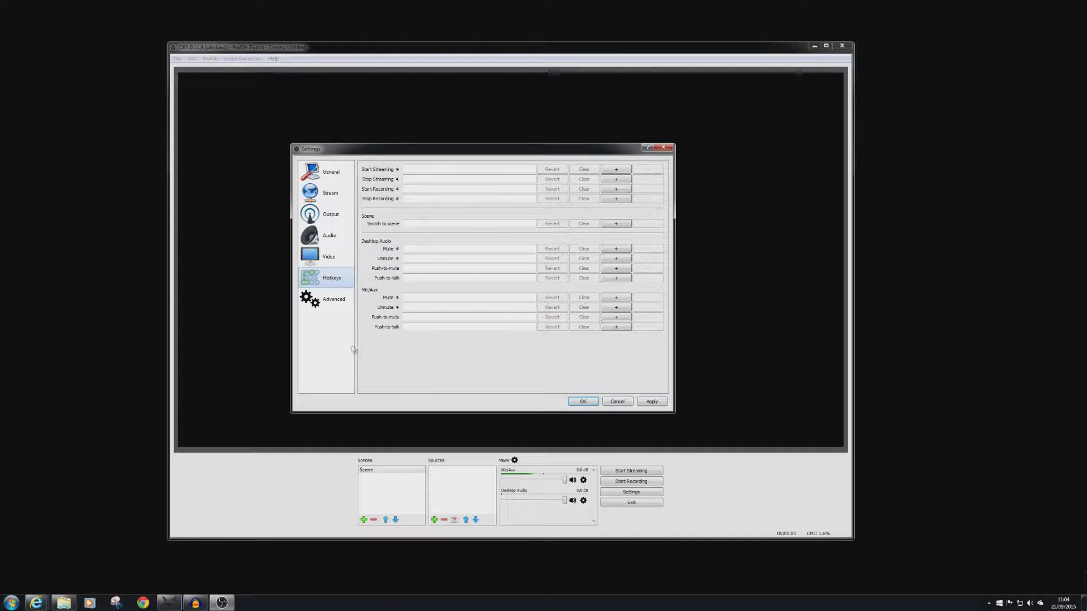
left_click(315, 304)
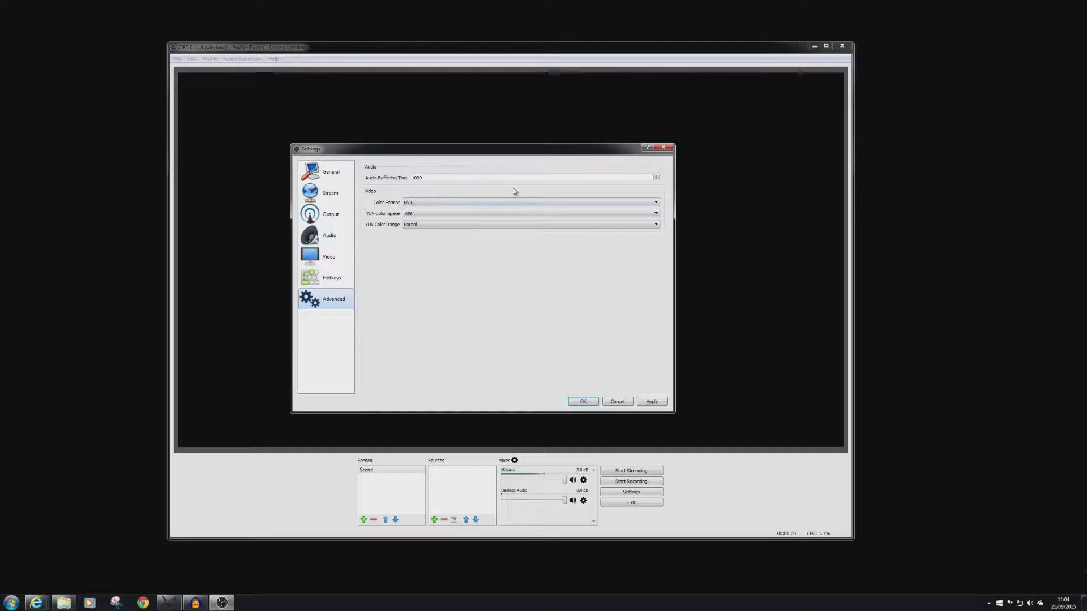
left_click(325, 172)
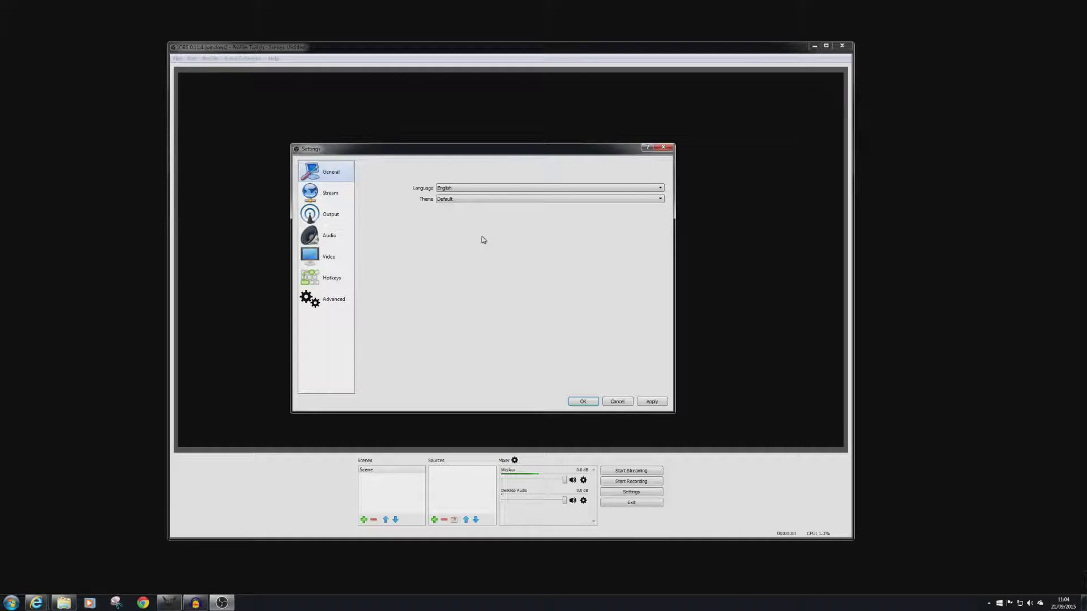
left_click(331, 194)
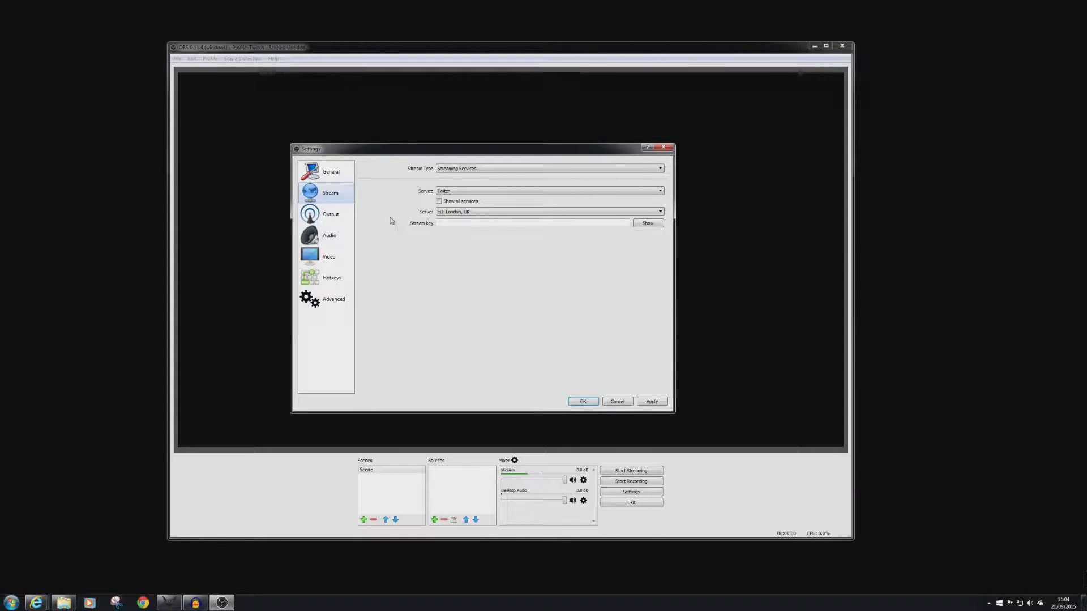
left_click(332, 216)
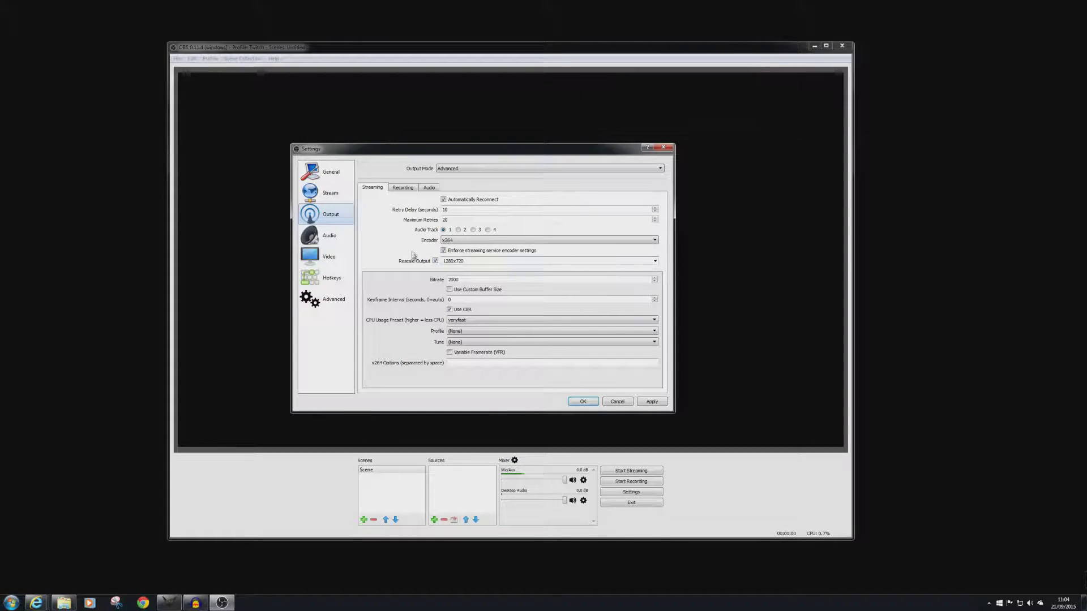
left_click(321, 245)
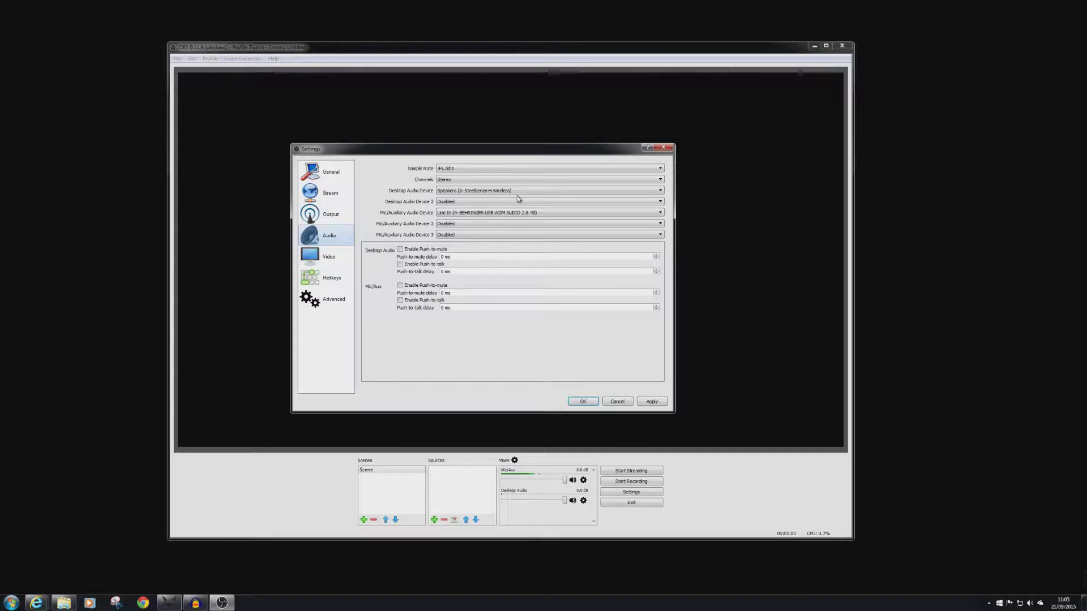
left_click(330, 259)
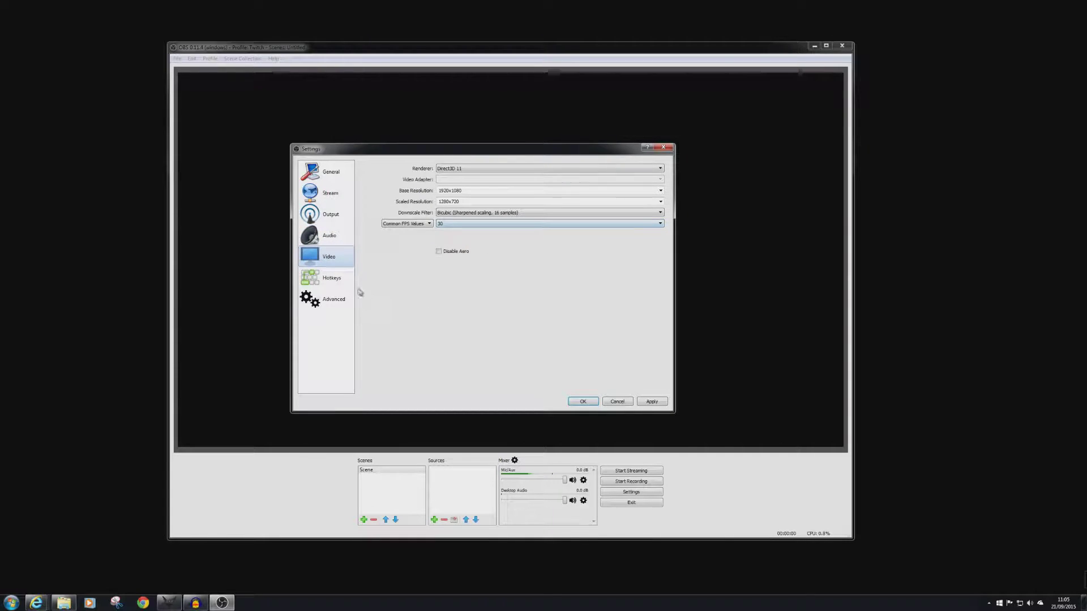
left_click(332, 279)
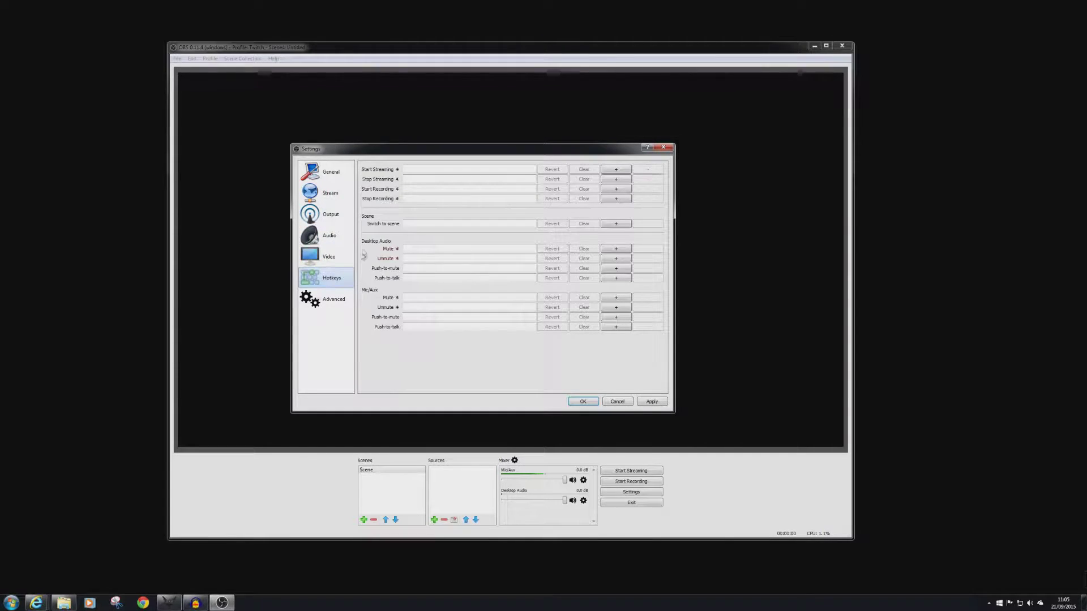
Review the advanced audio and video settings and accept the profile's settings
left_click(334, 299)
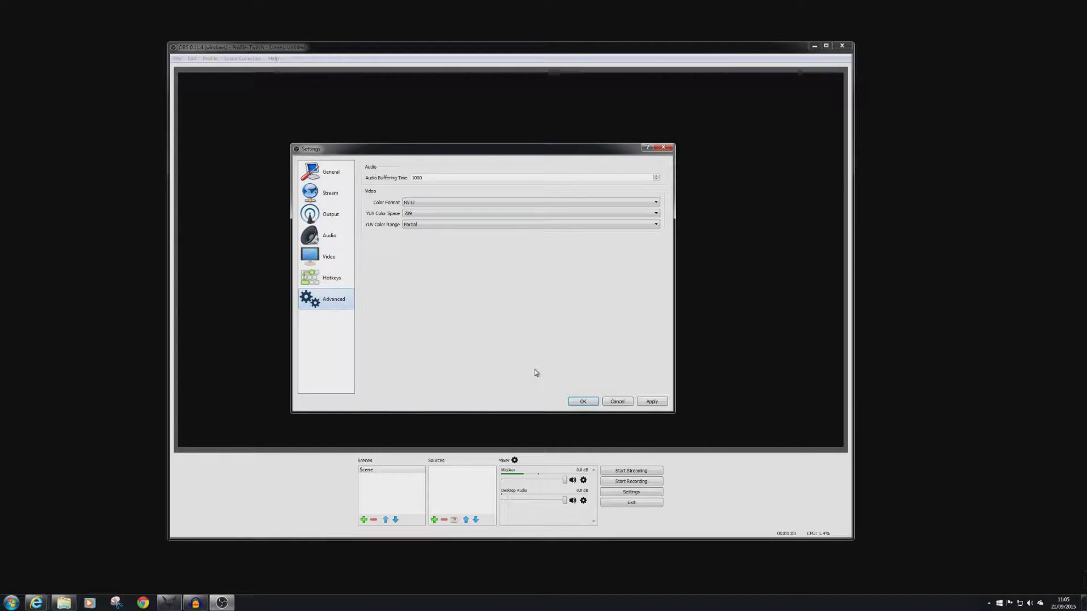
left_click(581, 400)
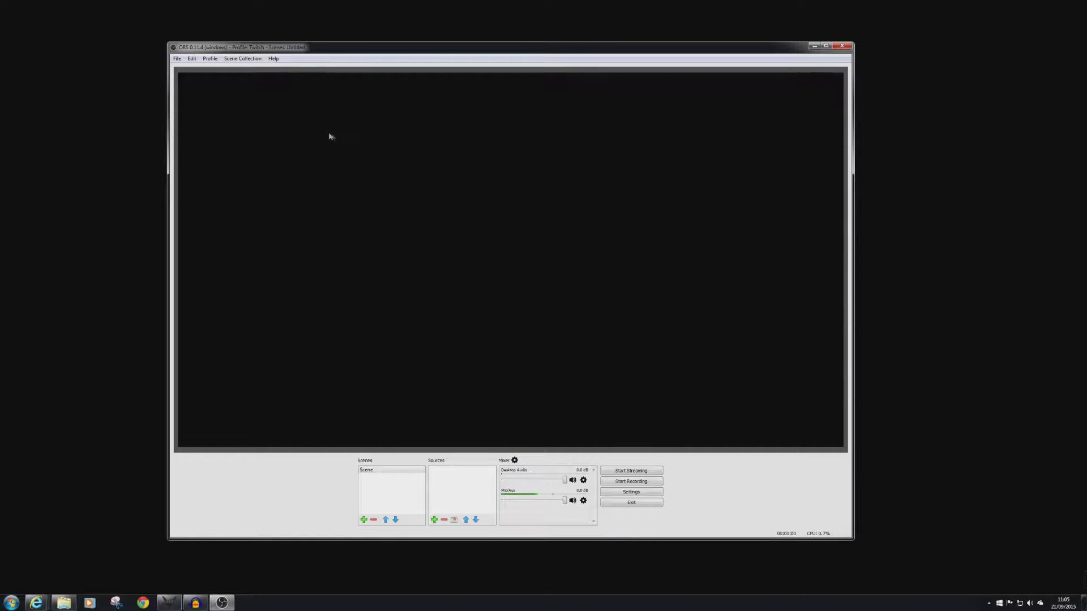
Create a new scene collection named Twitch
left_click(240, 59)
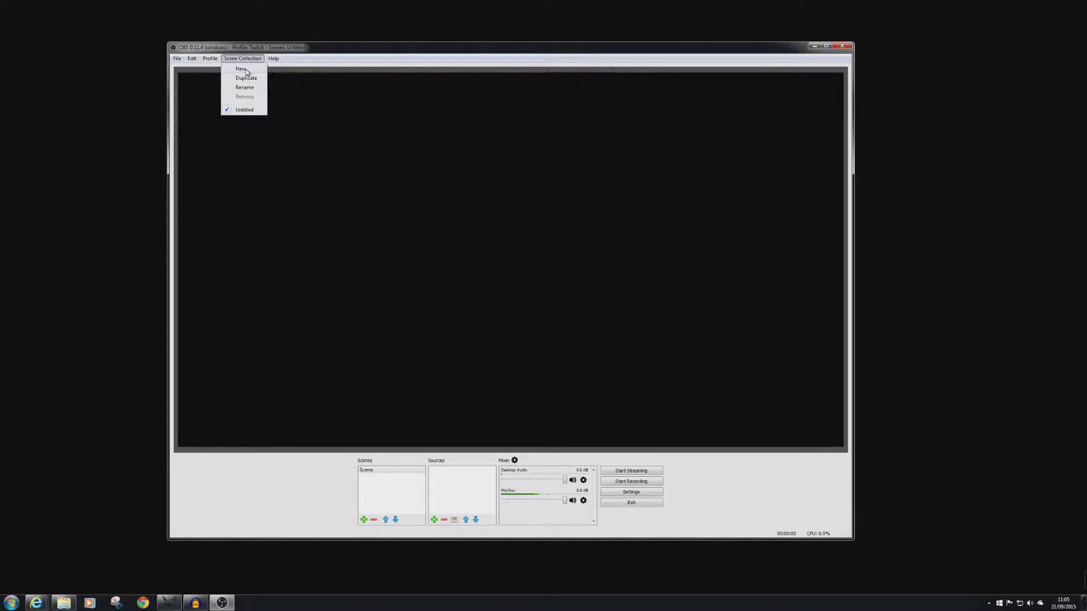
left_click(247, 70)
type("Tw")
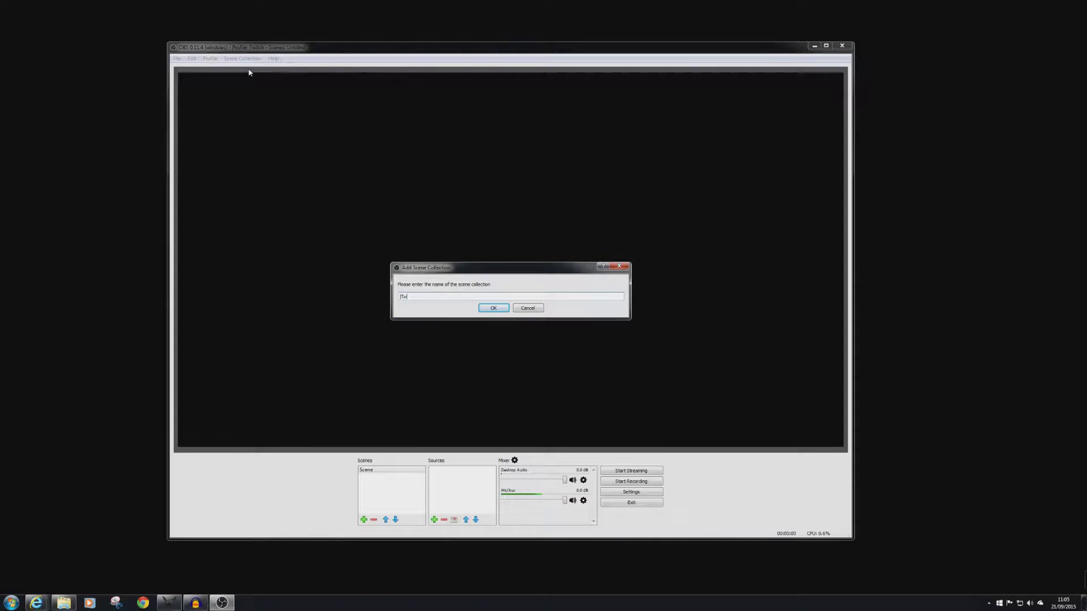
type("itch")
left_click(493, 308)
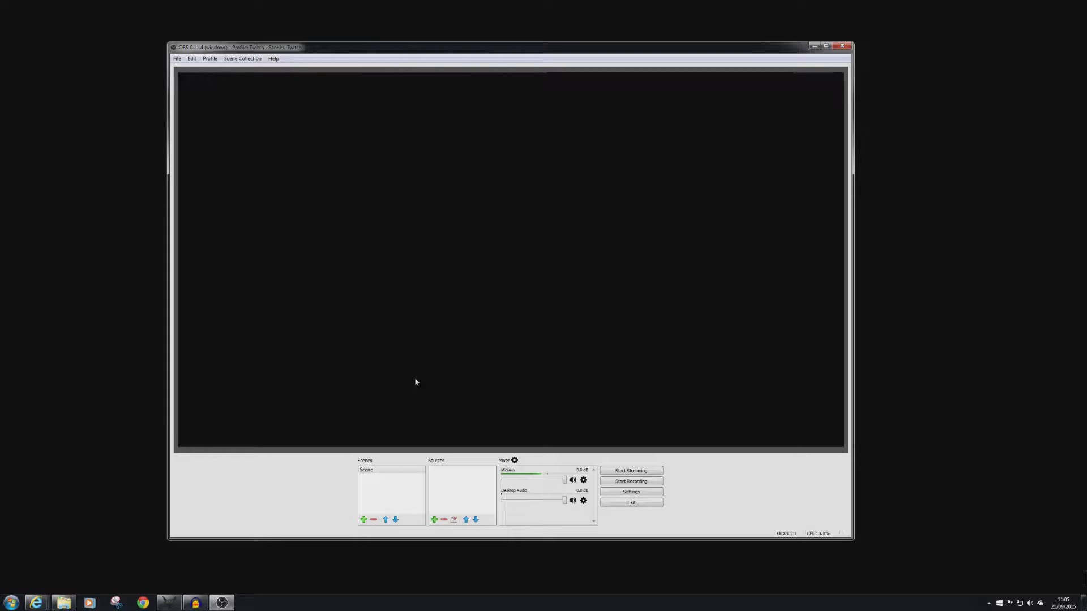
left_click(372, 472)
left_click(370, 472)
right_click(374, 474)
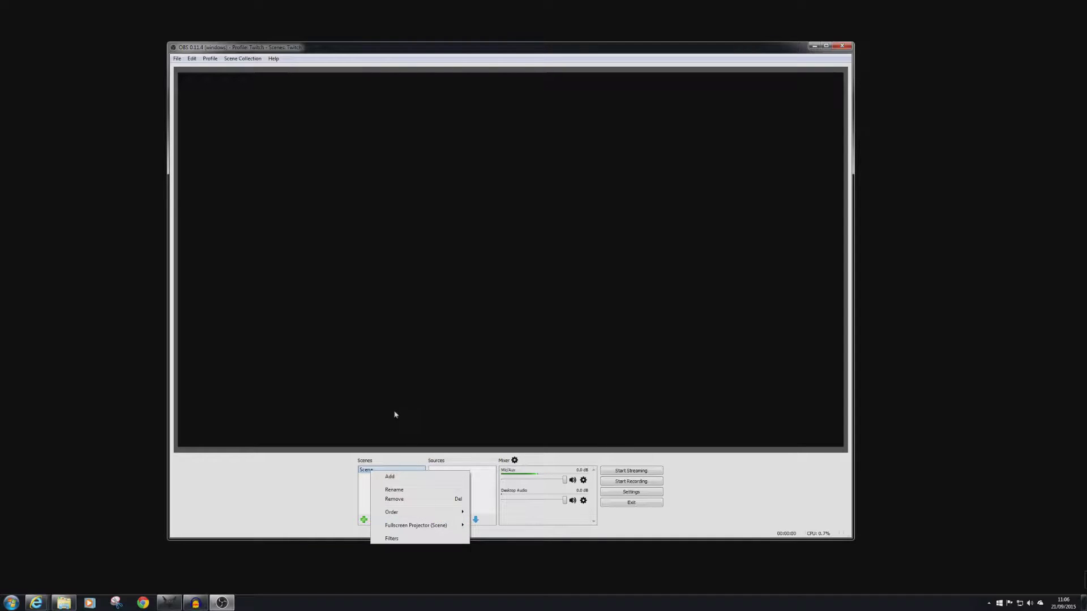
left_click(293, 468)
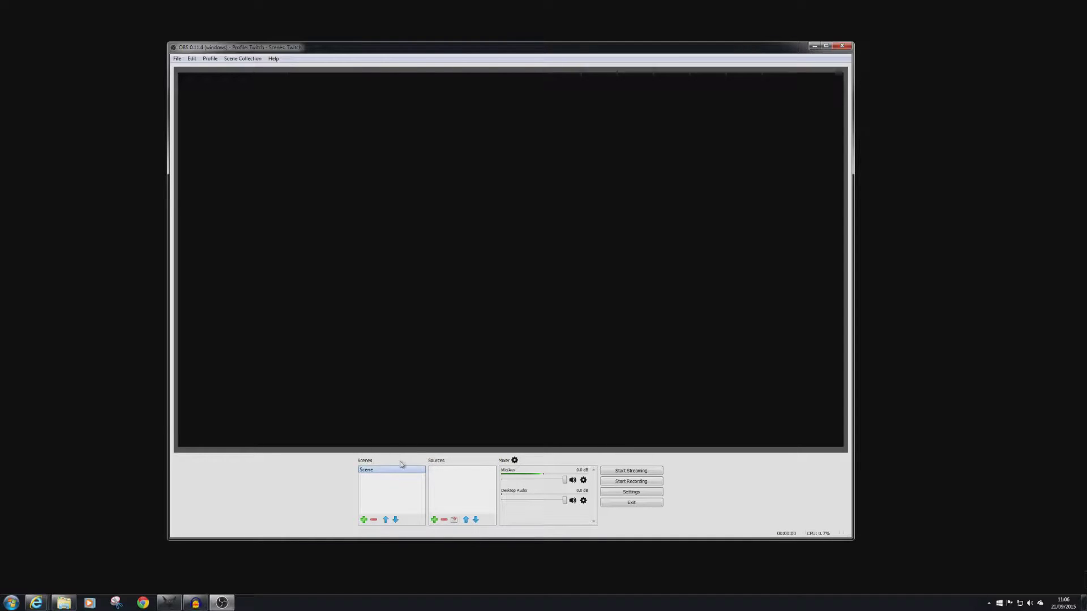
right_click(371, 471)
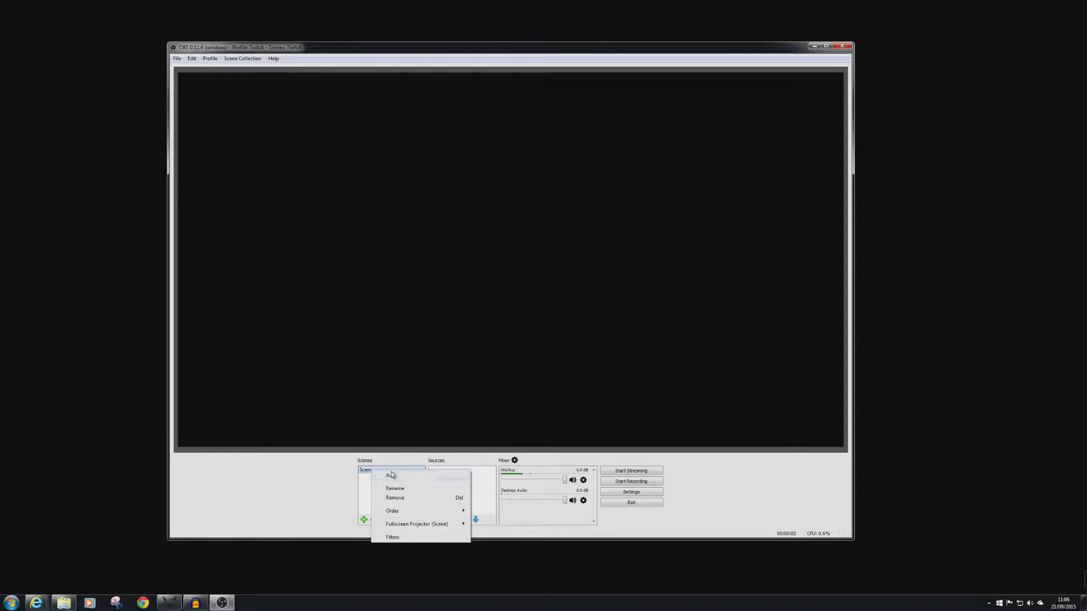
left_click(341, 481)
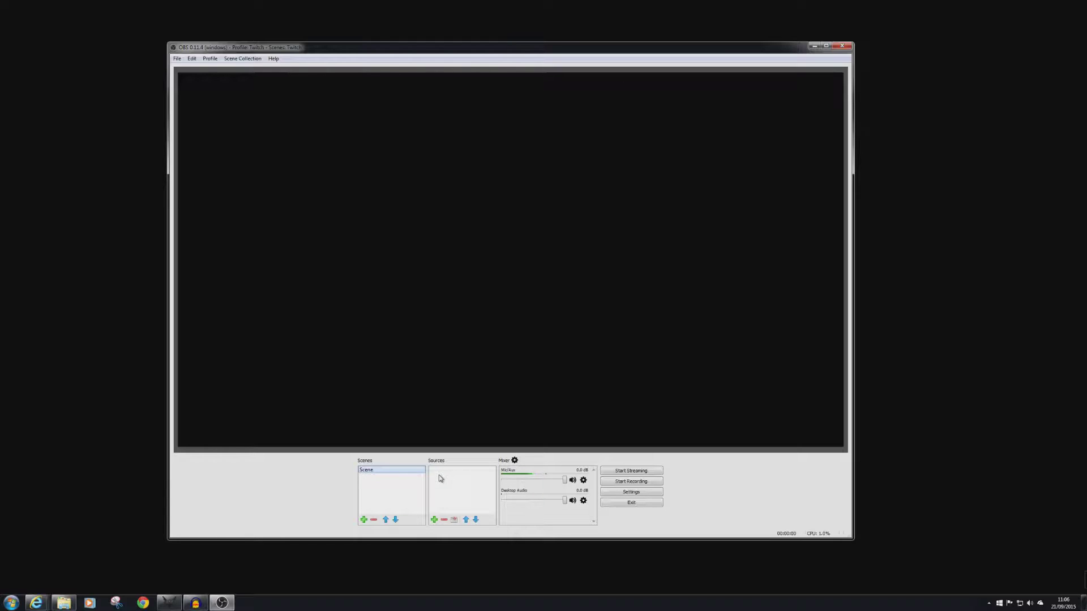
Add a new game capture source named "Full screen game" to the scene
left_click(434, 520)
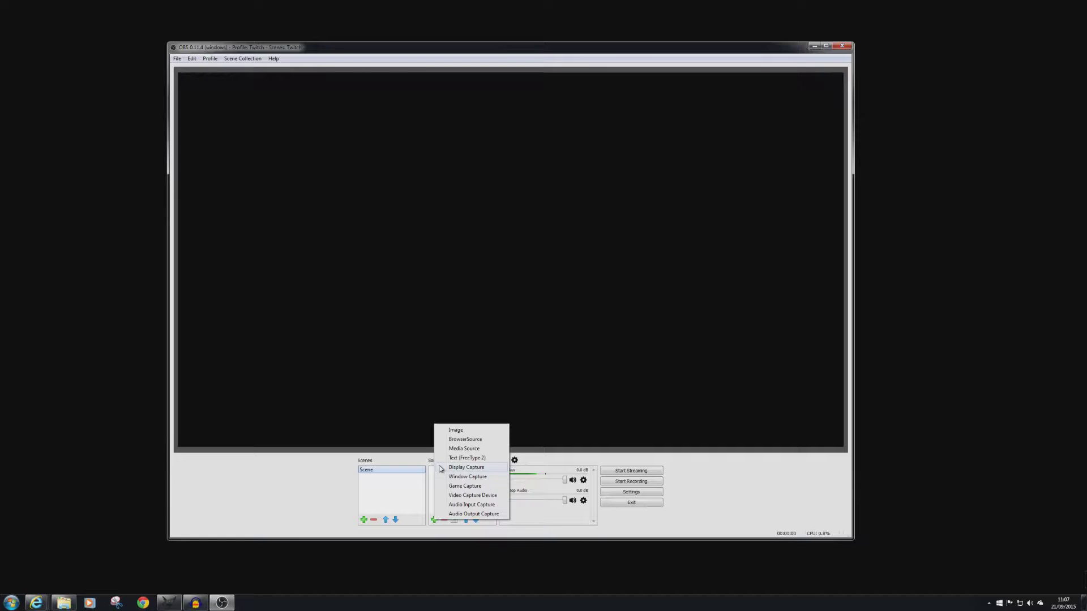
left_click(467, 486)
left_click(481, 248)
left_click_drag(484, 247, 437, 247)
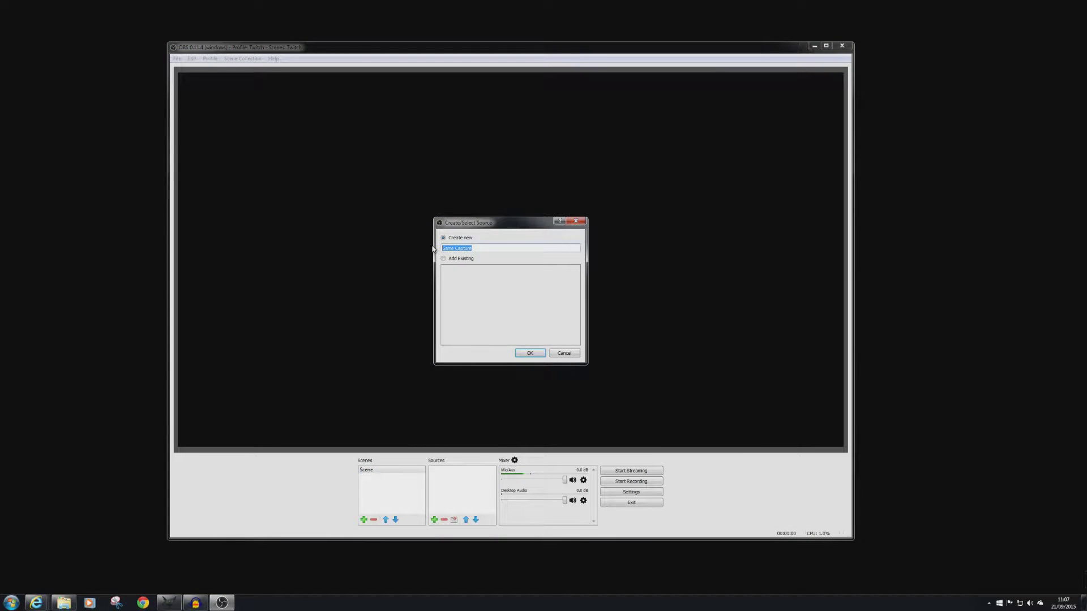
type("Full screen game")
left_click(529, 353)
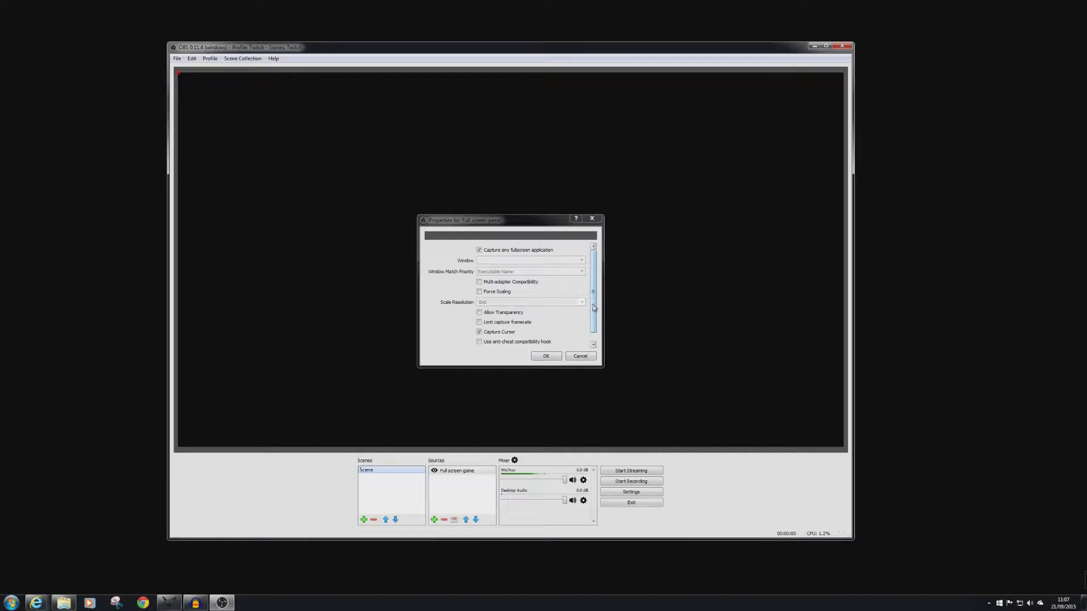
Review the game capture properties and available windows, keep Capture any fullscreen application enabled, and accept the properties
left_click_drag(516, 222, 493, 195)
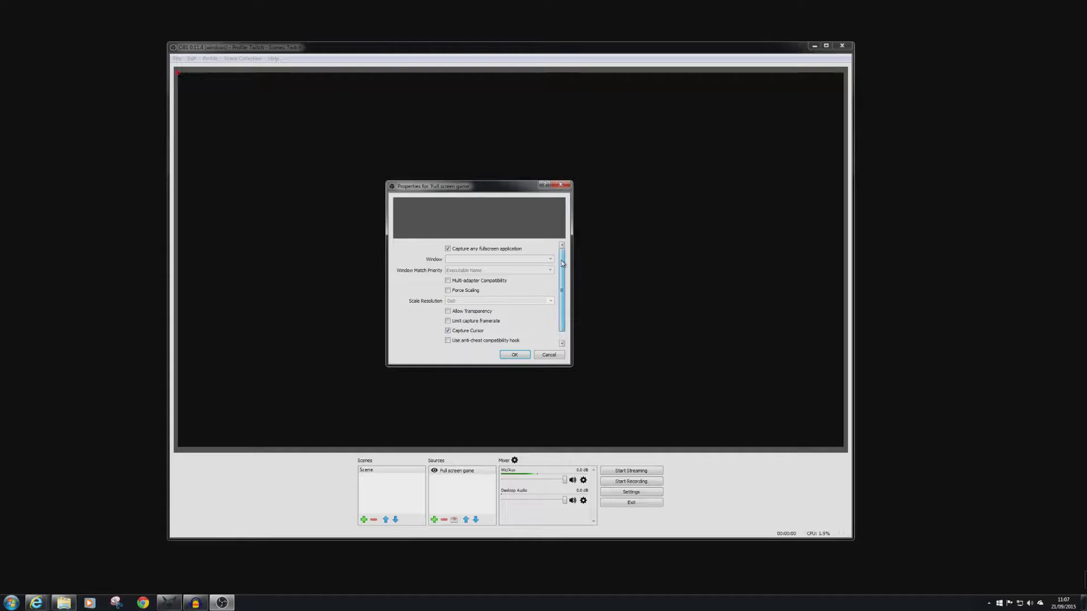
mouse_move(562, 263)
left_mouse_down()
mouse_move(562, 275)
mouse_move(561, 254)
mouse_move(562, 266)
left_mouse_up()
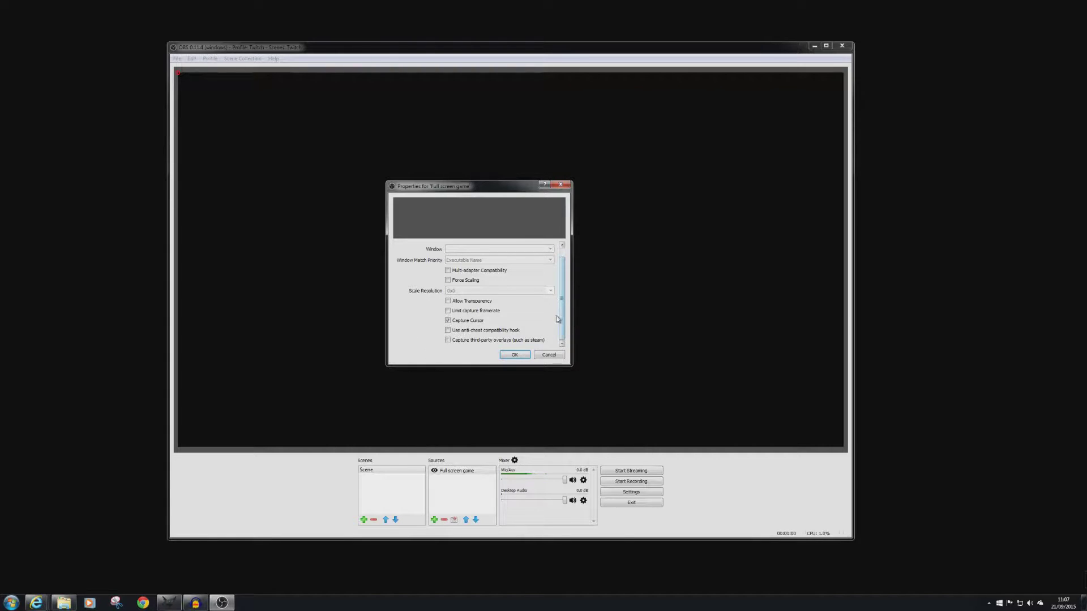
scroll(562, 323, "up", 1)
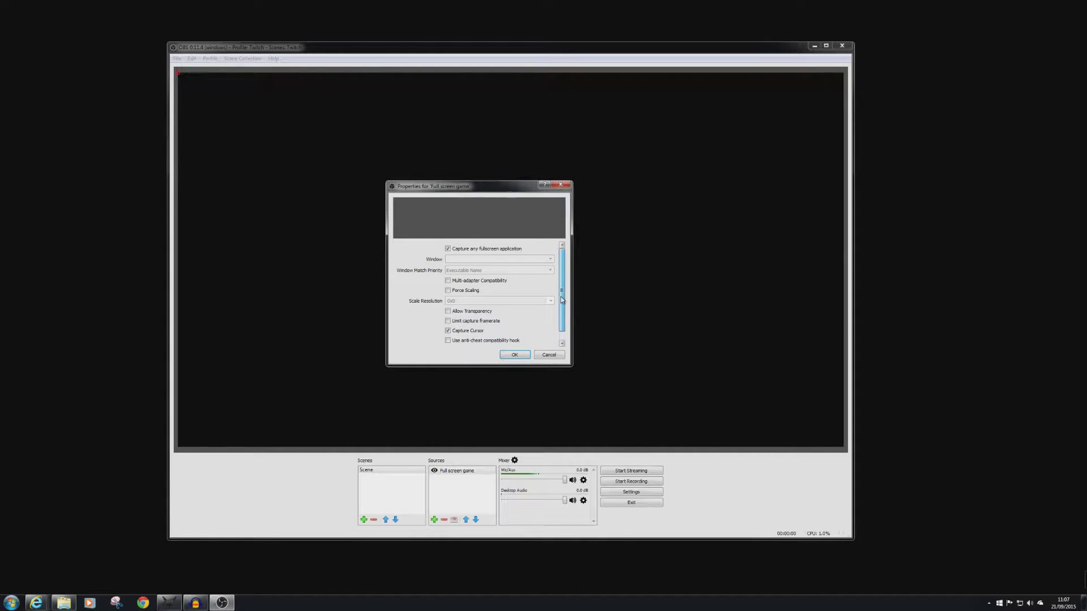
left_click(447, 249)
left_click(503, 260)
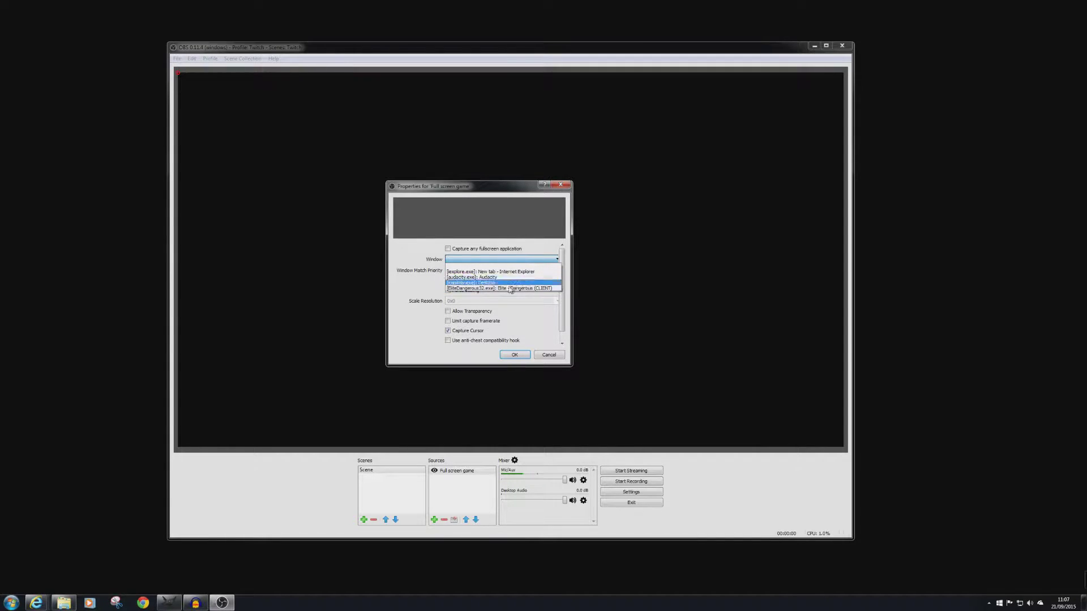
left_click(447, 249)
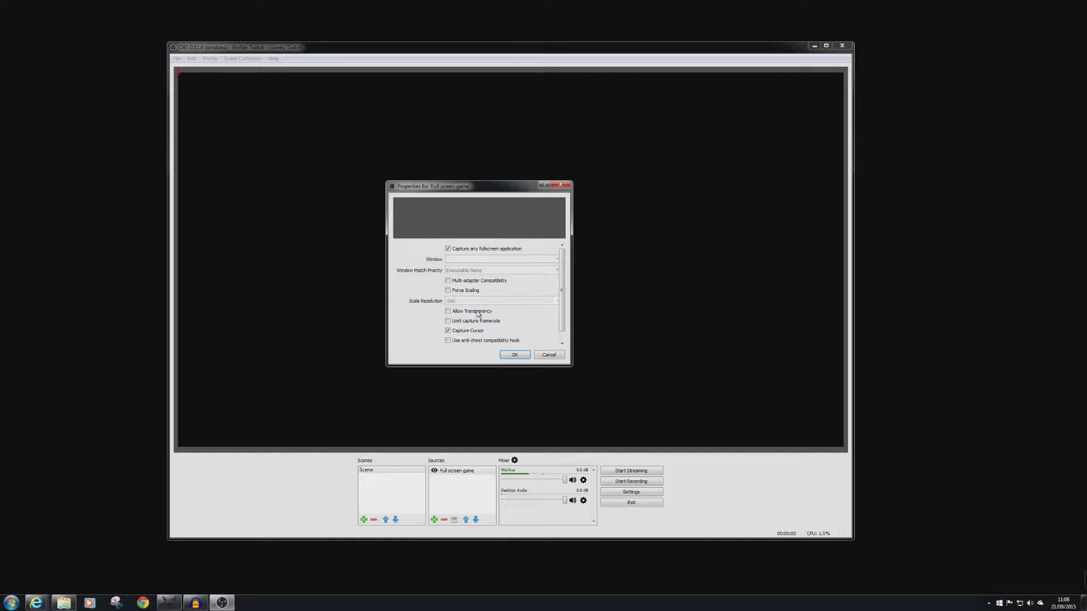
scroll(560, 320, "down", 1)
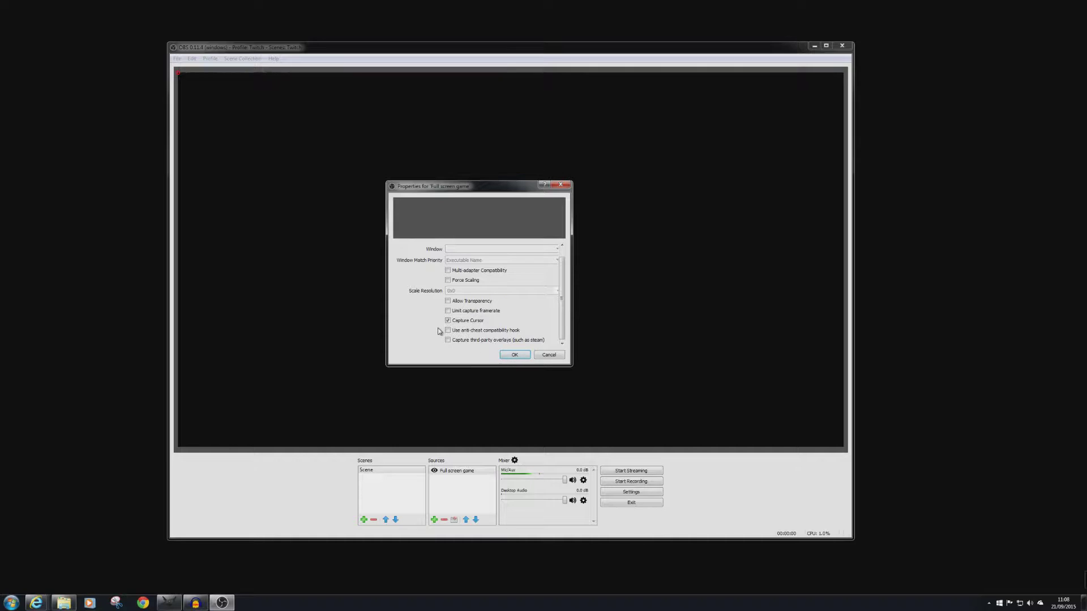
scroll(522, 310, "up", 1)
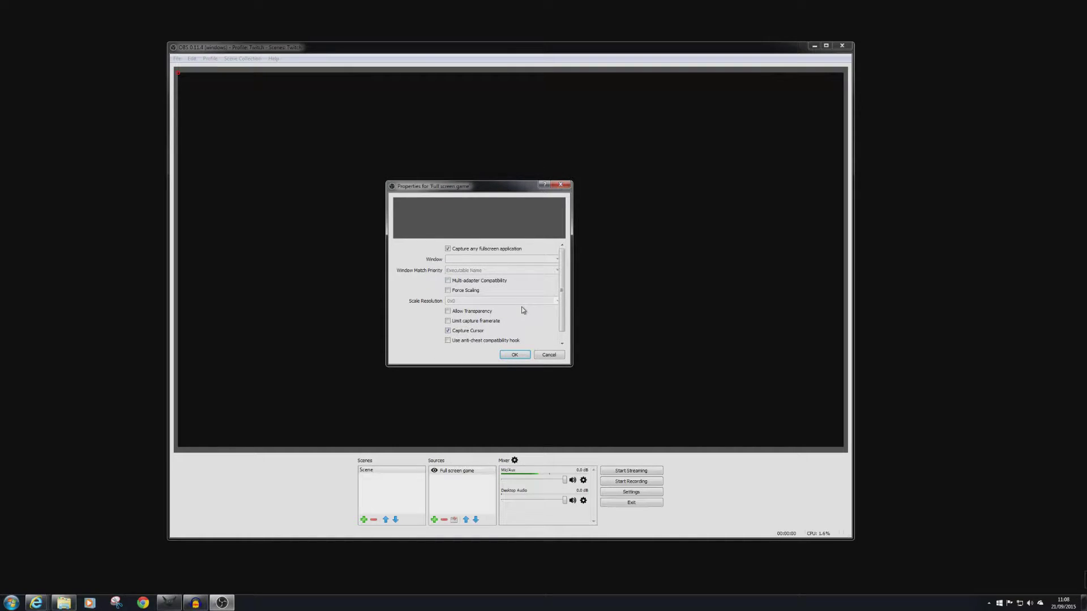
left_click(514, 355)
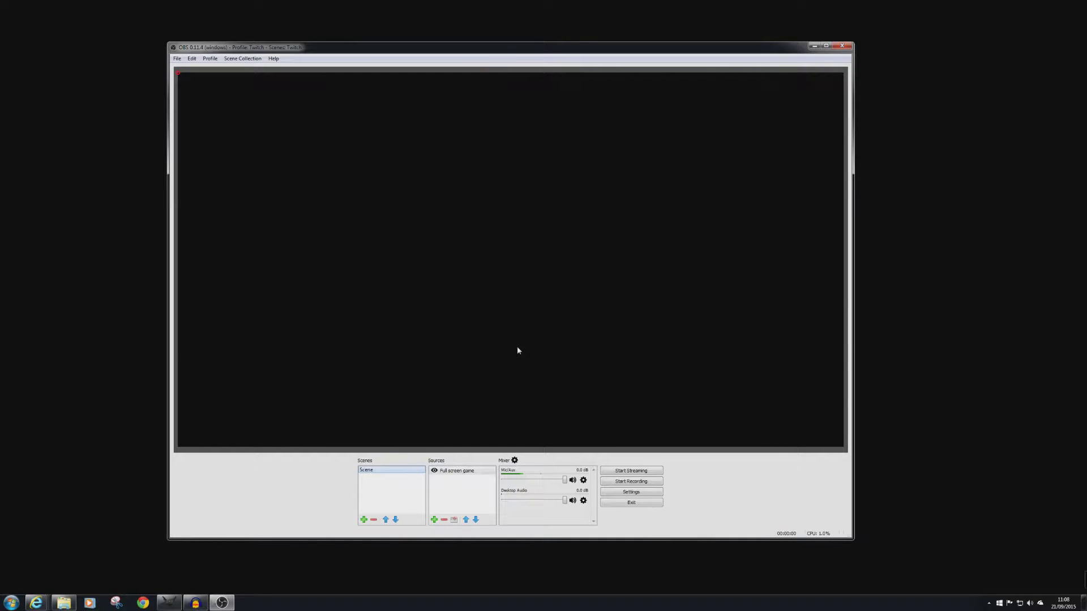
Bring the running Elite Dangerous game to full screen so it gets captured, and return to the OBS window
left_click(169, 605)
key("super")
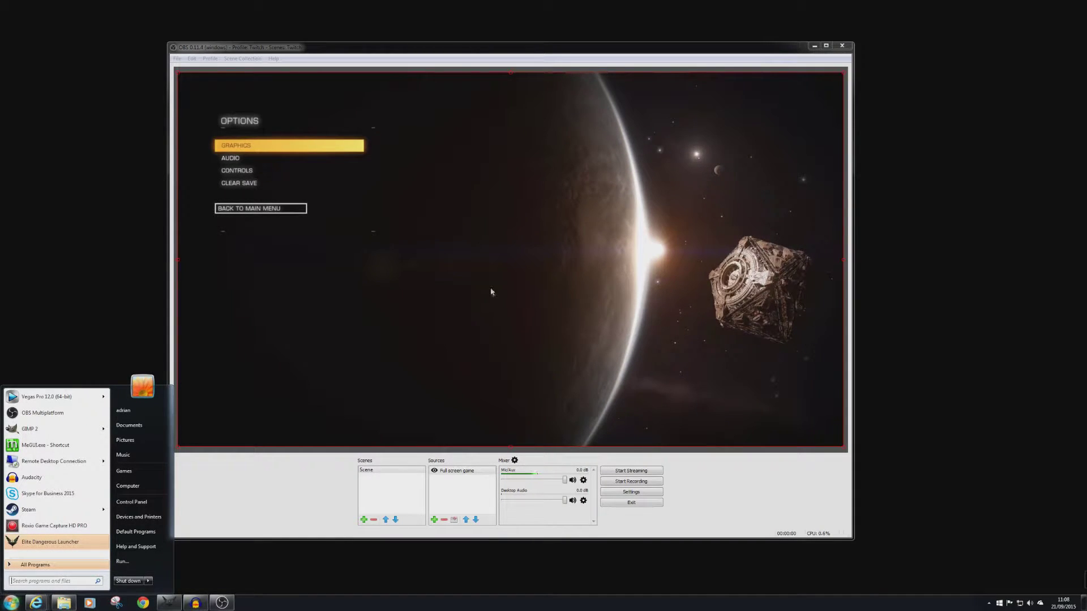
mouse_move(449, 49)
left_mouse_down()
mouse_move(495, 57)
mouse_move(454, 36)
mouse_move(465, 39)
left_mouse_up()
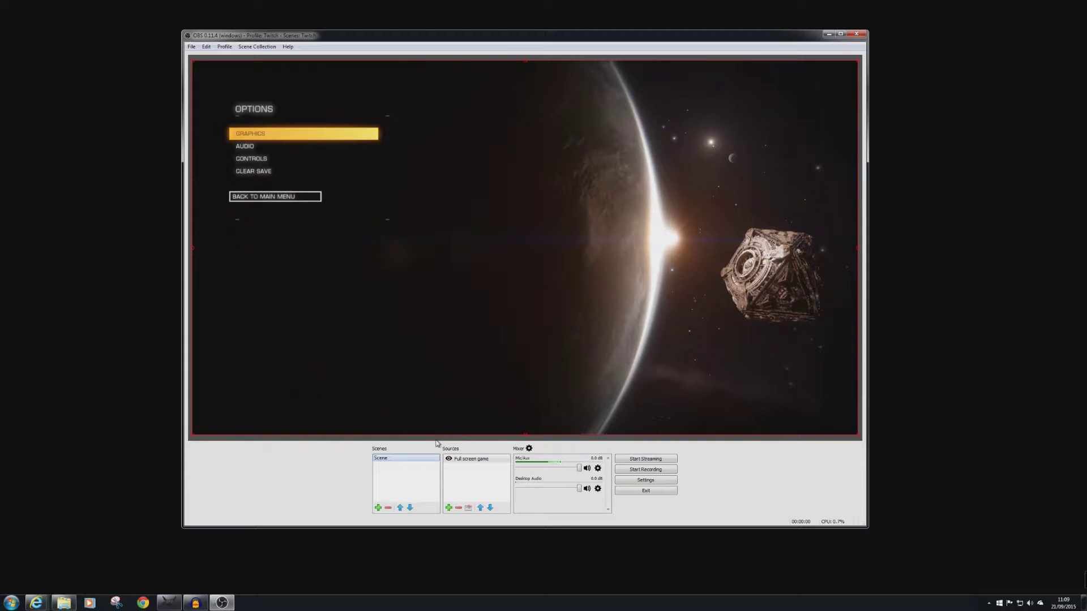
Add a new video capture device source named "Webcam" to the scene
left_click(449, 508)
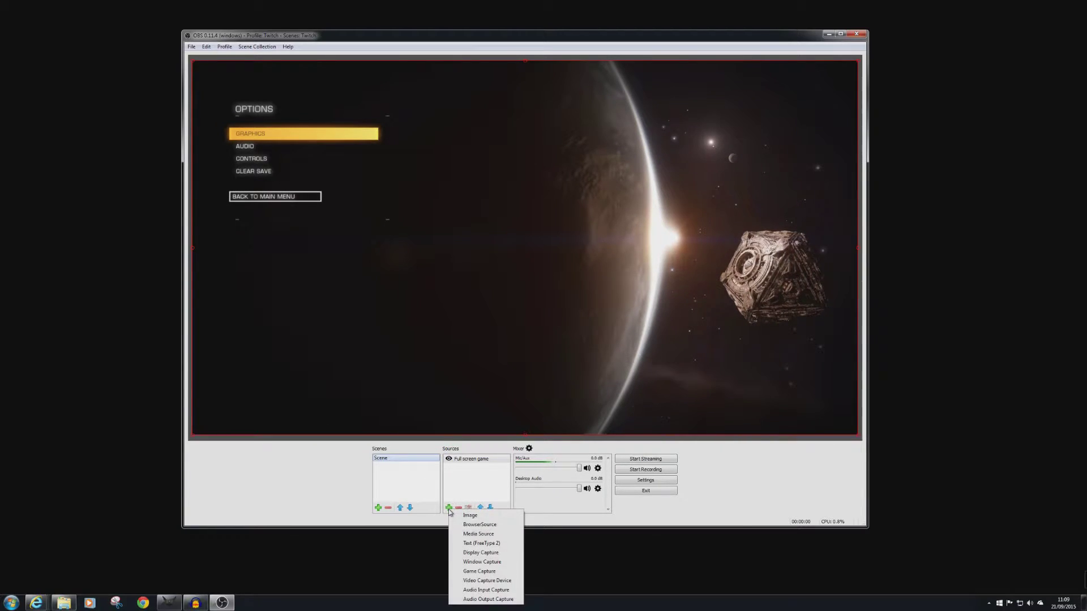
left_click(488, 581)
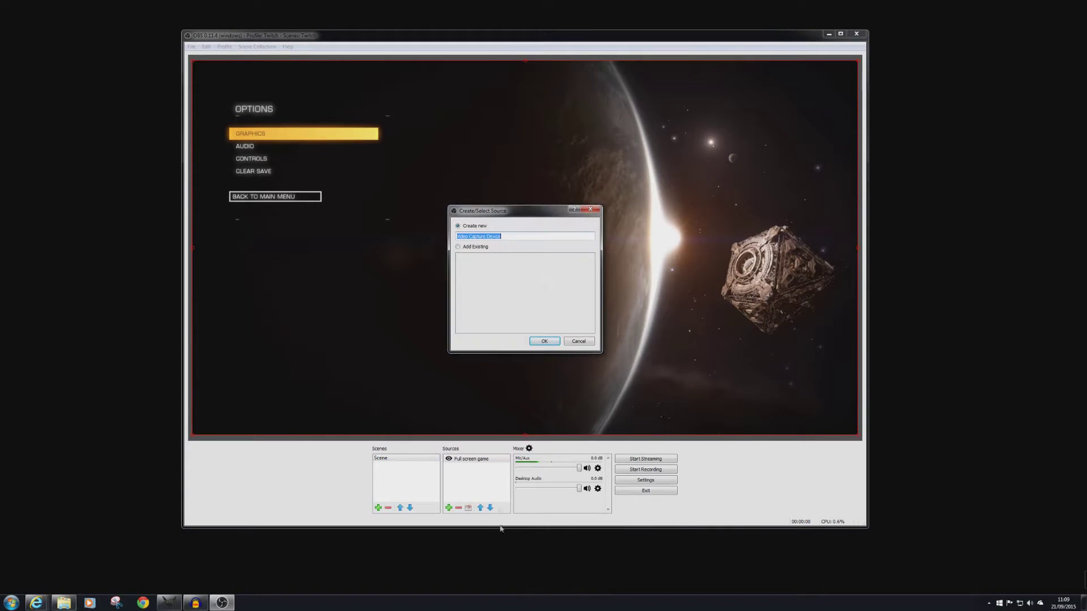
left_click_drag(502, 236, 442, 239)
type("Webcam")
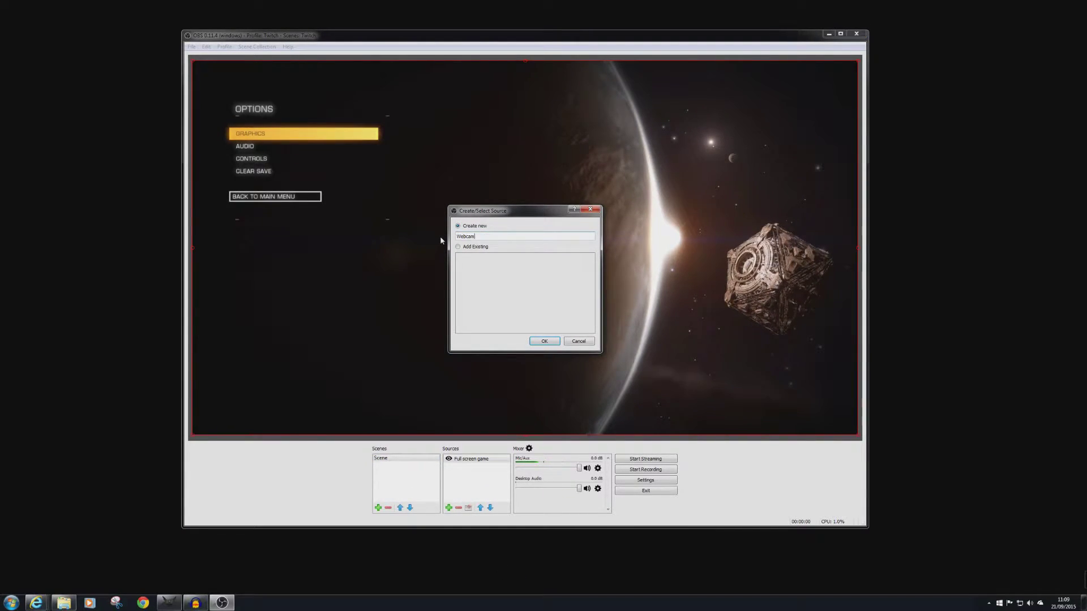
left_click(543, 340)
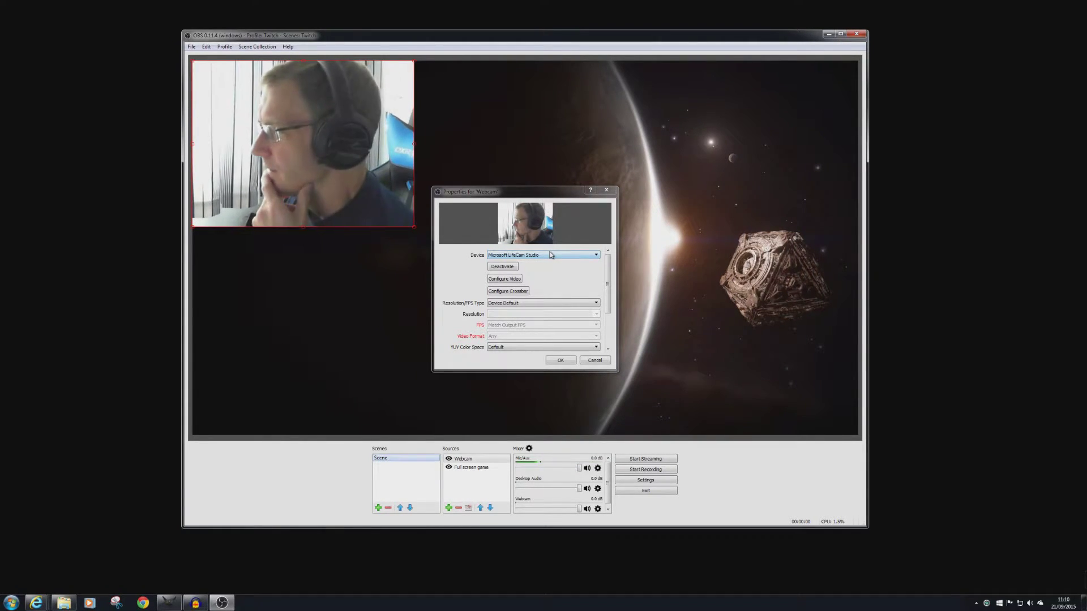
Set the Microsoft LifeCam Studio webcam to a custom resolution of 1280x720 and accept its properties
left_click(559, 362)
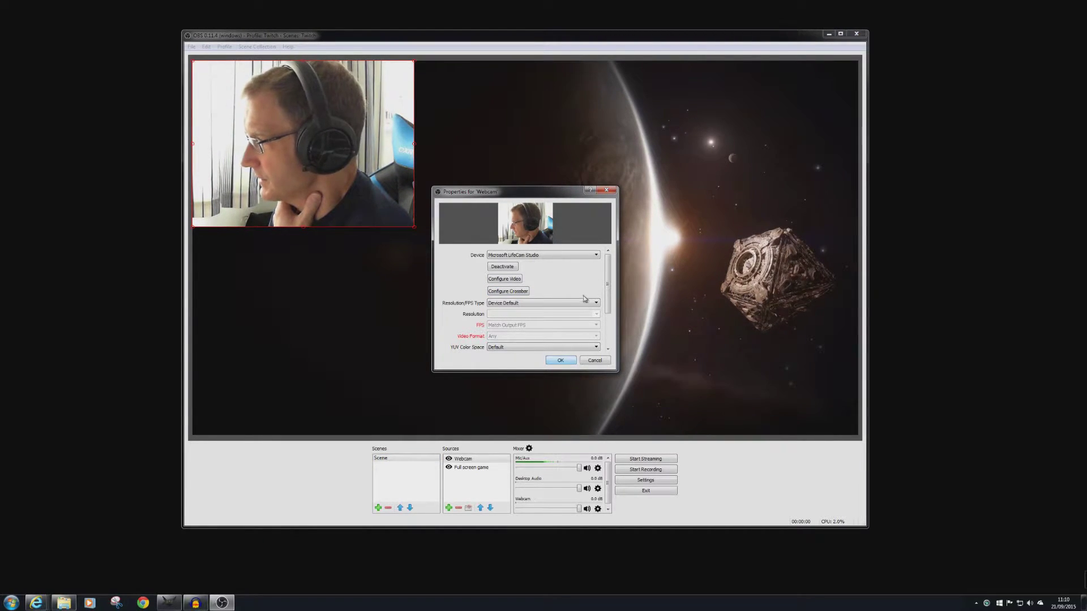
left_click_drag(617, 371, 653, 419)
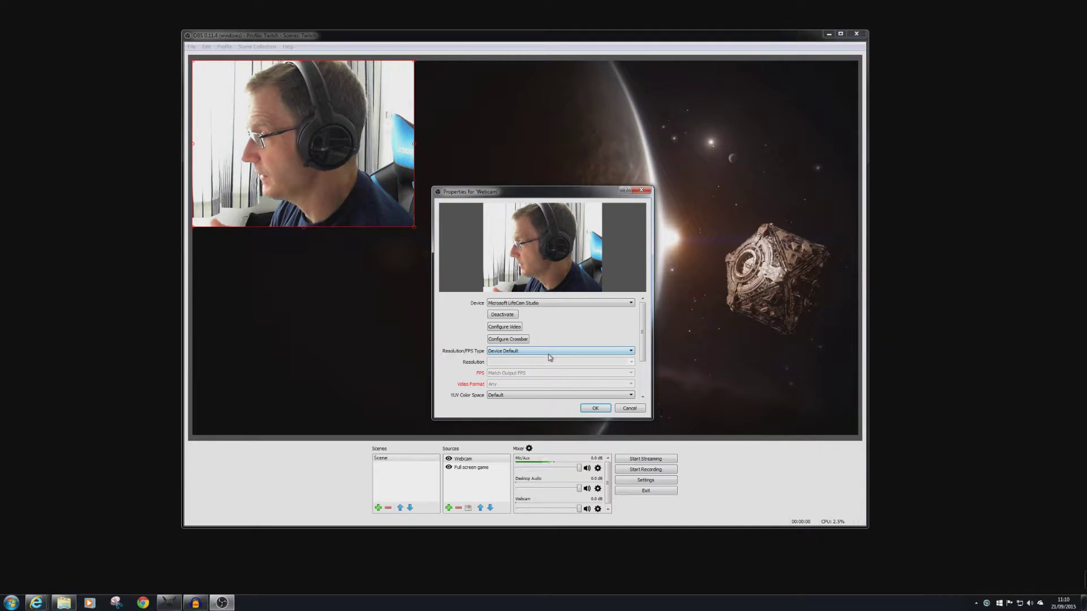
left_click(546, 351)
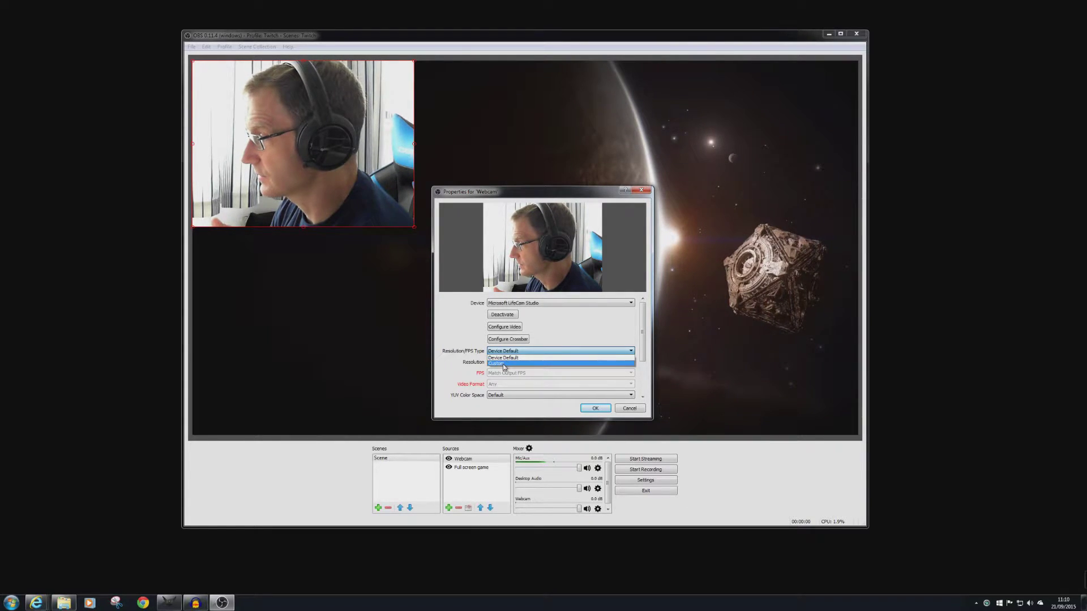
left_click(504, 364)
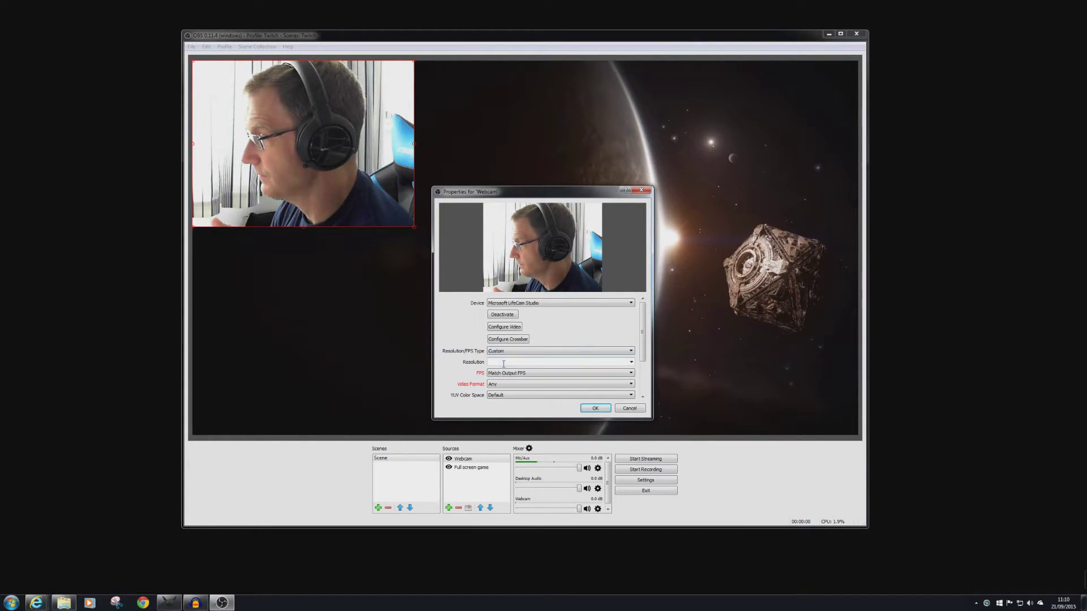
left_click(631, 363)
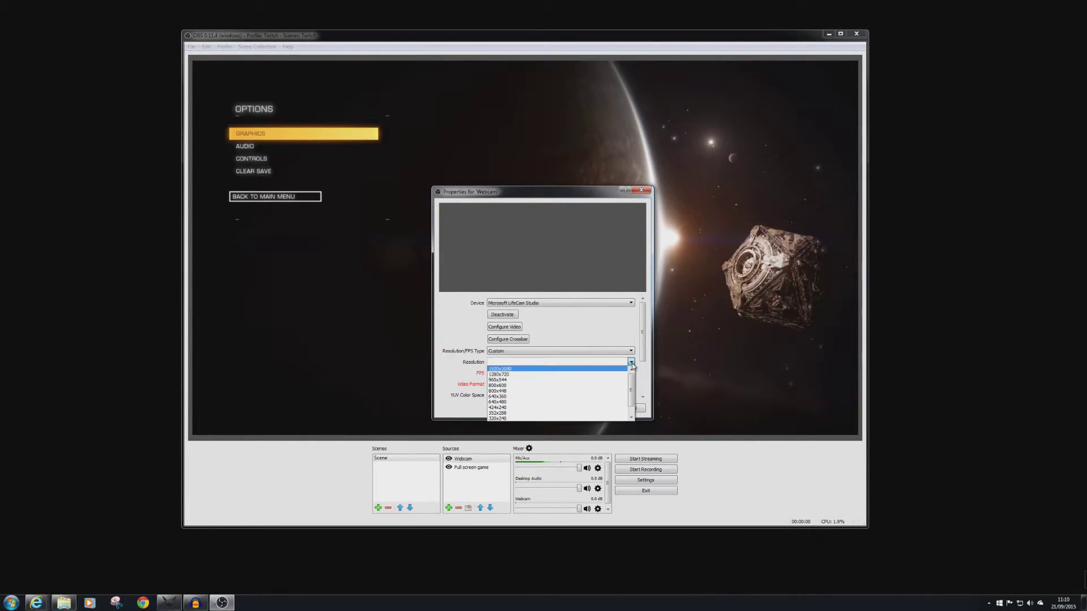
left_click(507, 374)
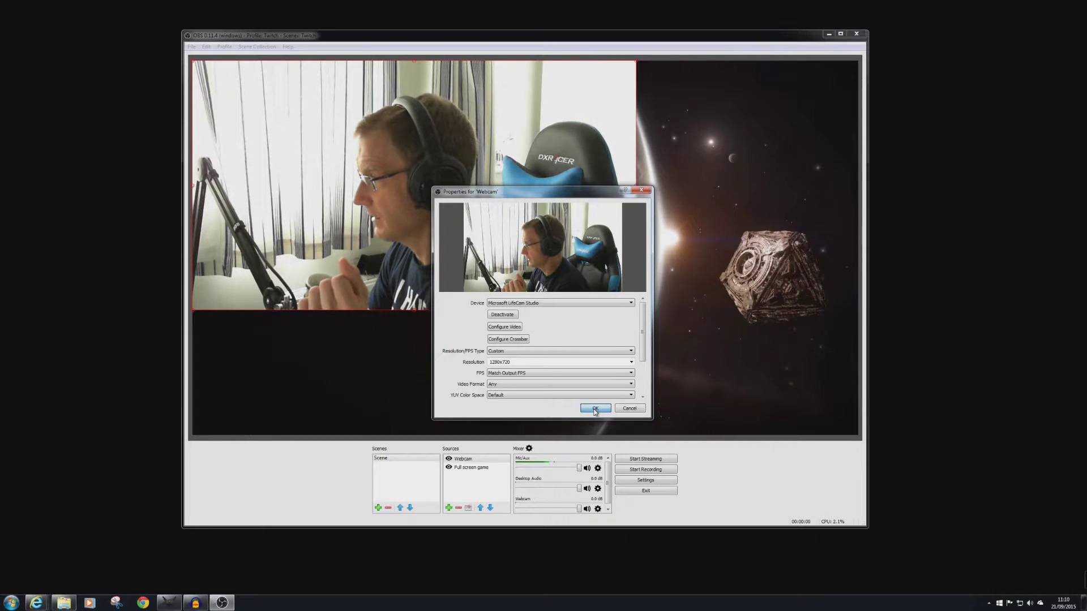
left_click(595, 408)
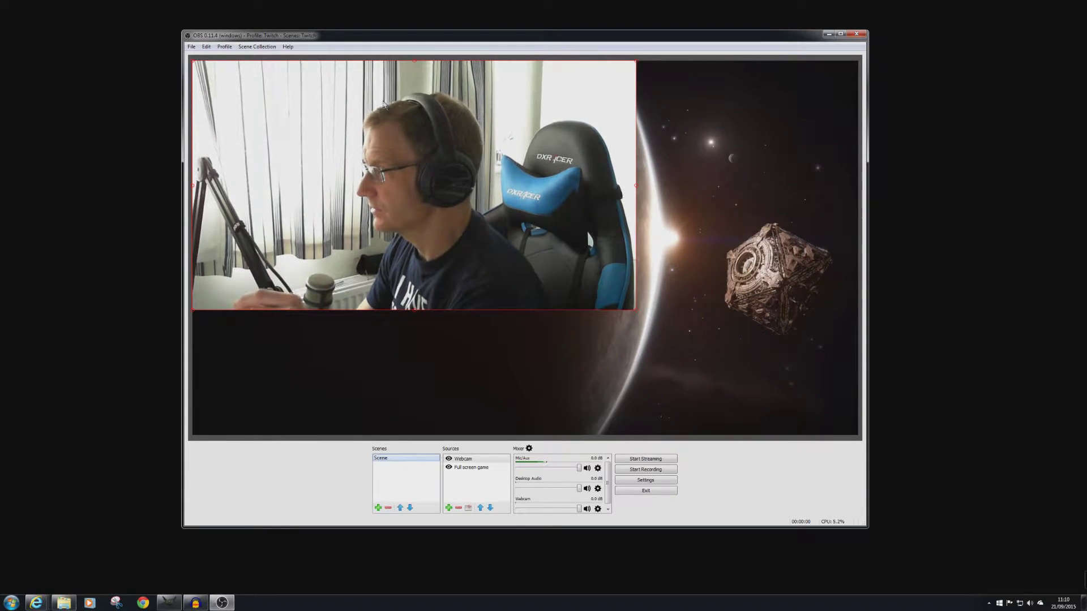
Scale the webcam image down and place it in the lower-right corner of the video preview
left_click_drag(384, 104, 387, 139)
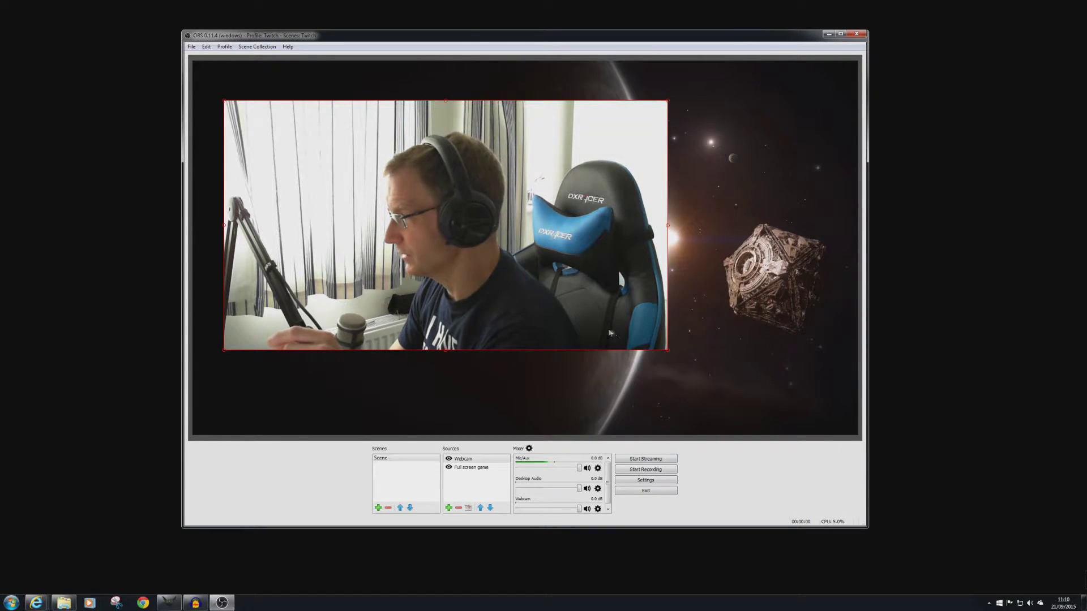
left_click_drag(667, 350, 772, 407)
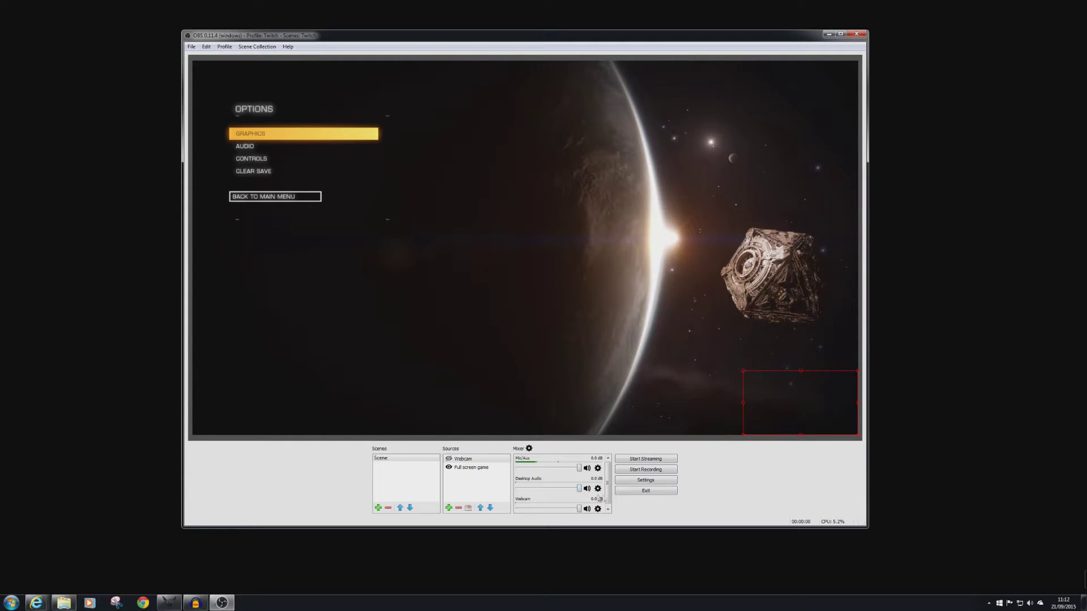
Mute the Webcam audio source in the mixer, leaving the microphone and desktop audio active
scroll(609, 498, "down", 1)
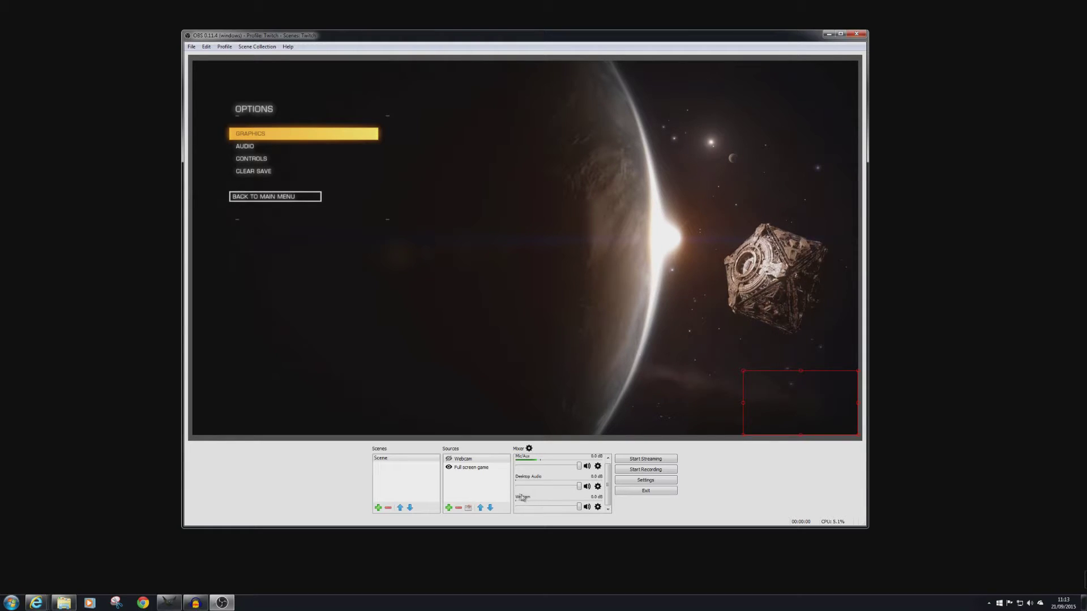
scroll(580, 496, "up", 1)
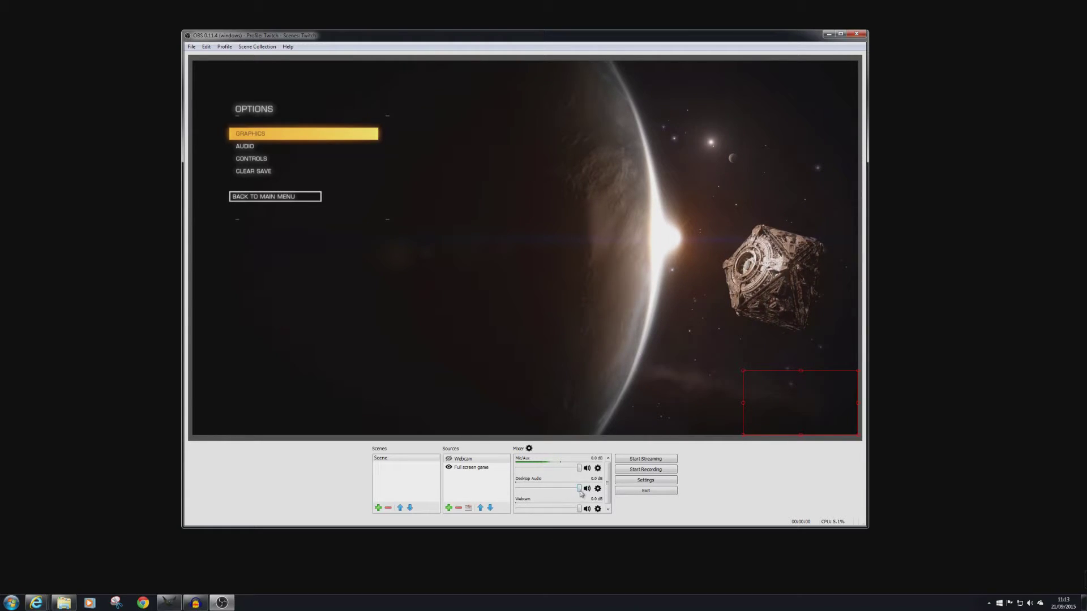
scroll(540, 509, "down", 2)
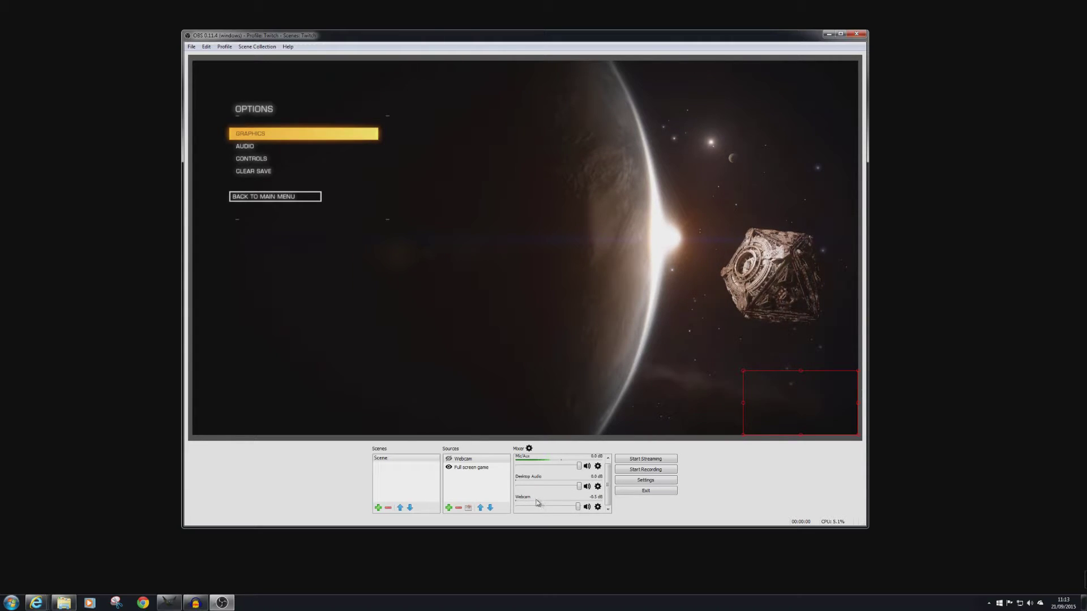
left_click(587, 506)
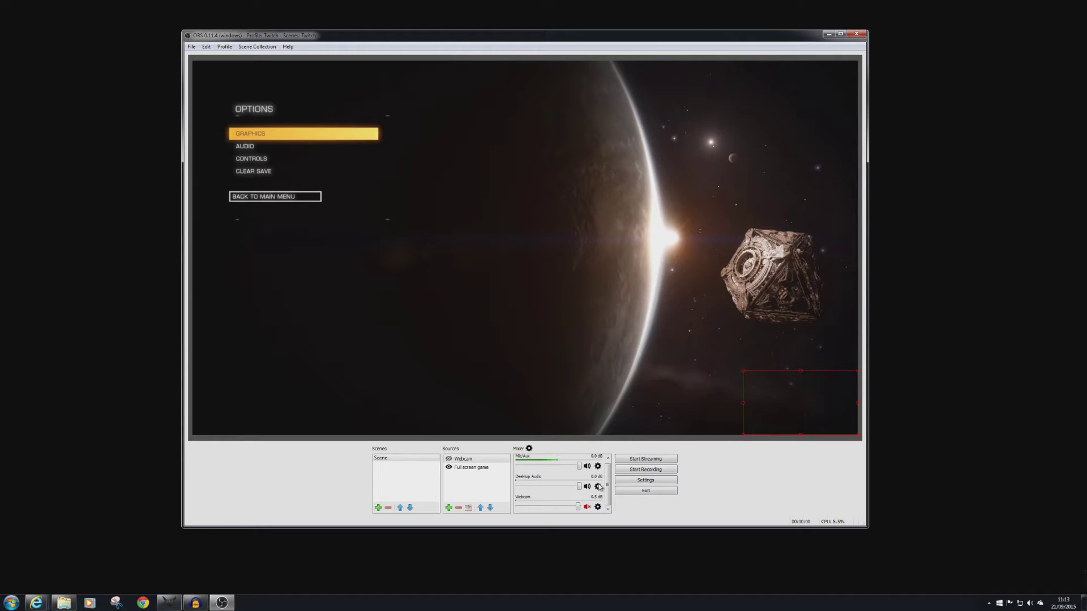
scroll(606, 478, "up", 1)
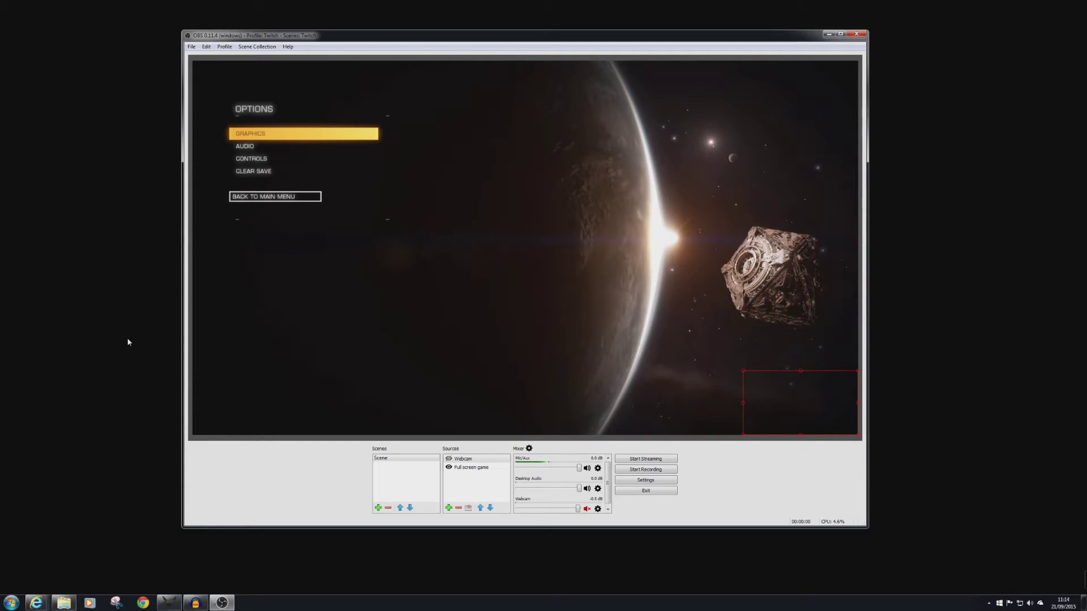
Bring up the Twitch dashboard in the browser and arrange the OBS window beside it so both are visible
left_click(225, 46)
left_click(486, 355)
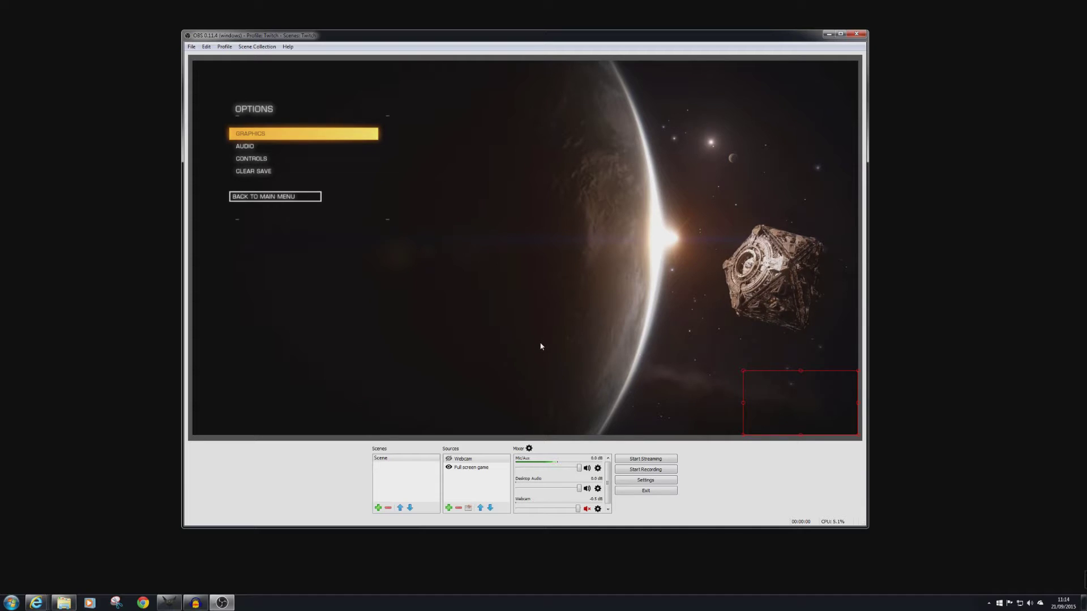
left_click_drag(474, 41, 660, 28)
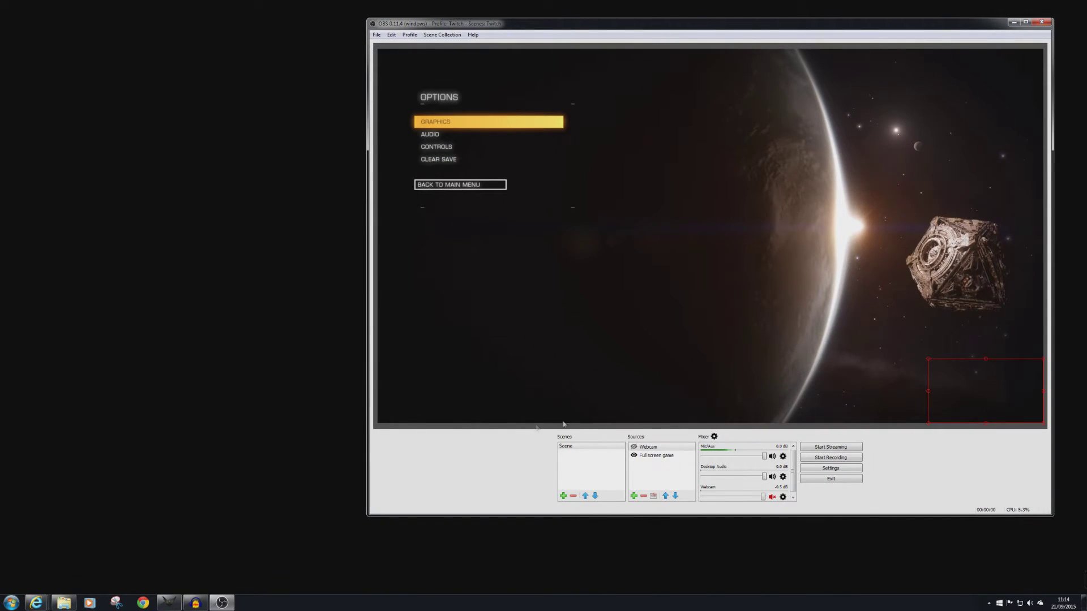
key("alt+Tab")
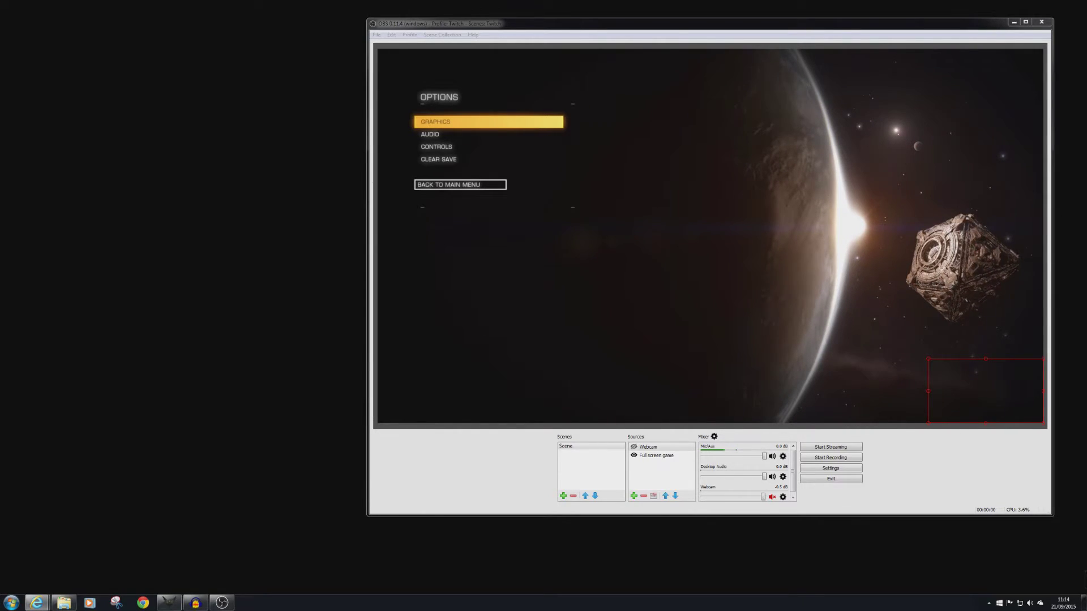
left_click_drag(0, 20, 415, 16)
left_click(835, 26)
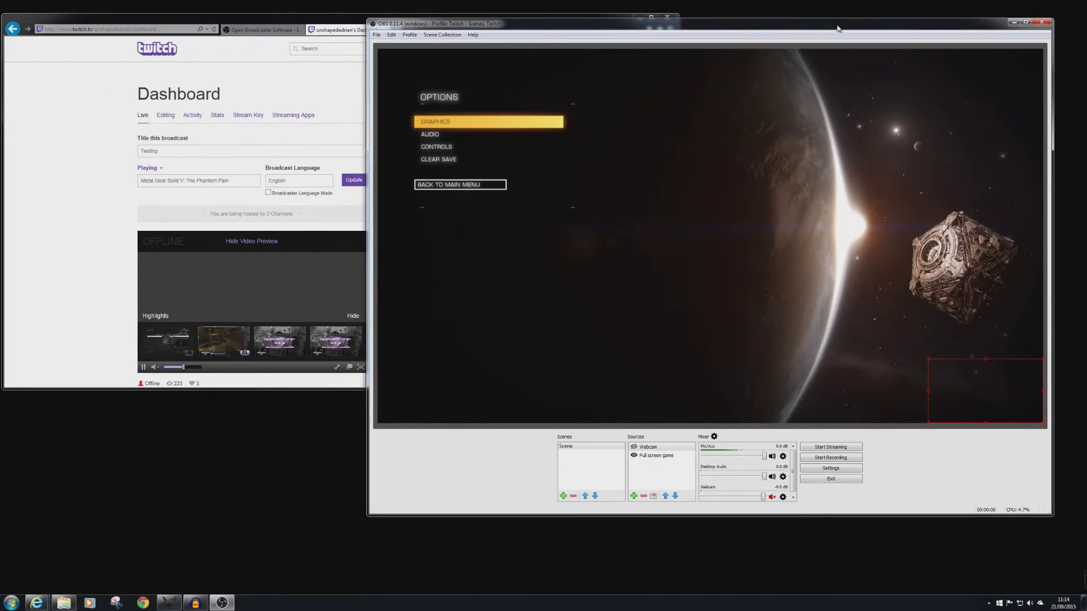
mouse_move(834, 26)
left_mouse_down()
mouse_move(821, 29)
mouse_move(845, 38)
mouse_move(828, 21)
left_mouse_up()
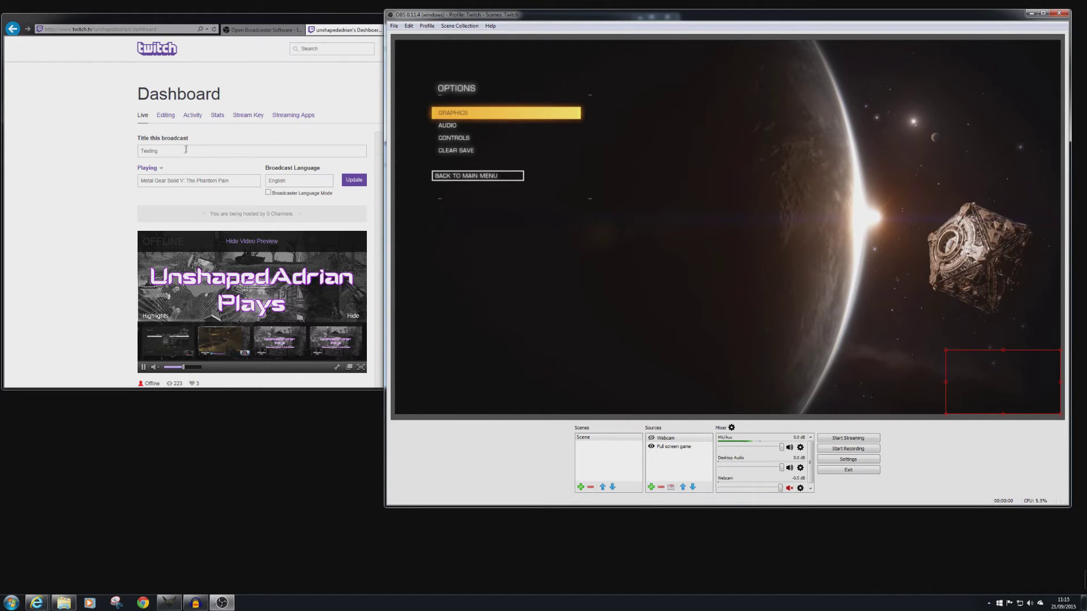
left_click_drag(485, 15, 511, 17)
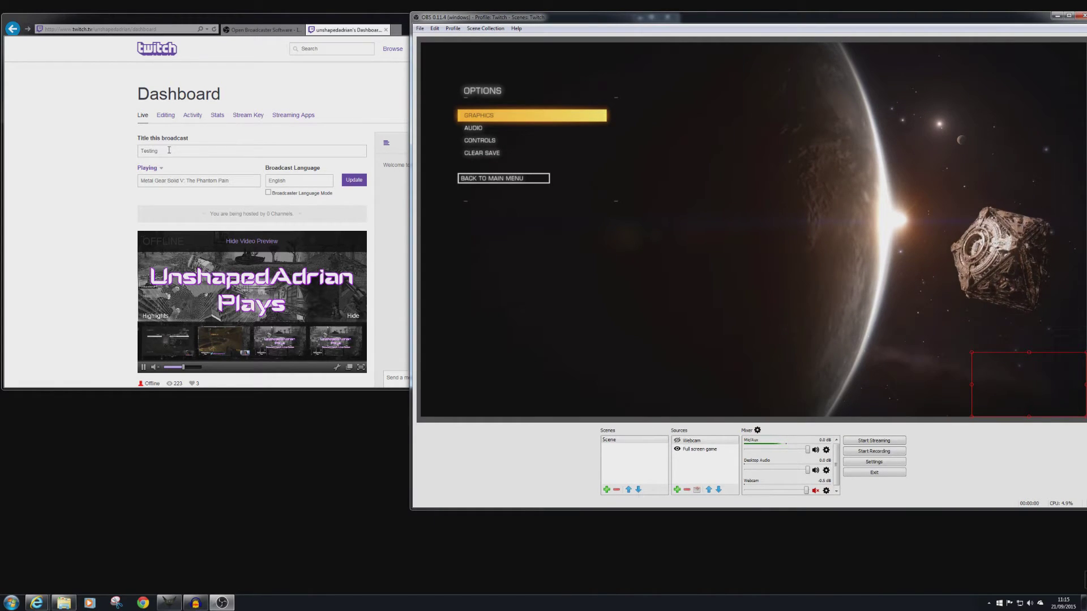
Set the game being played to "Elite: Dangerous" on the Twitch dashboard and update the broadcast information
left_click(241, 181)
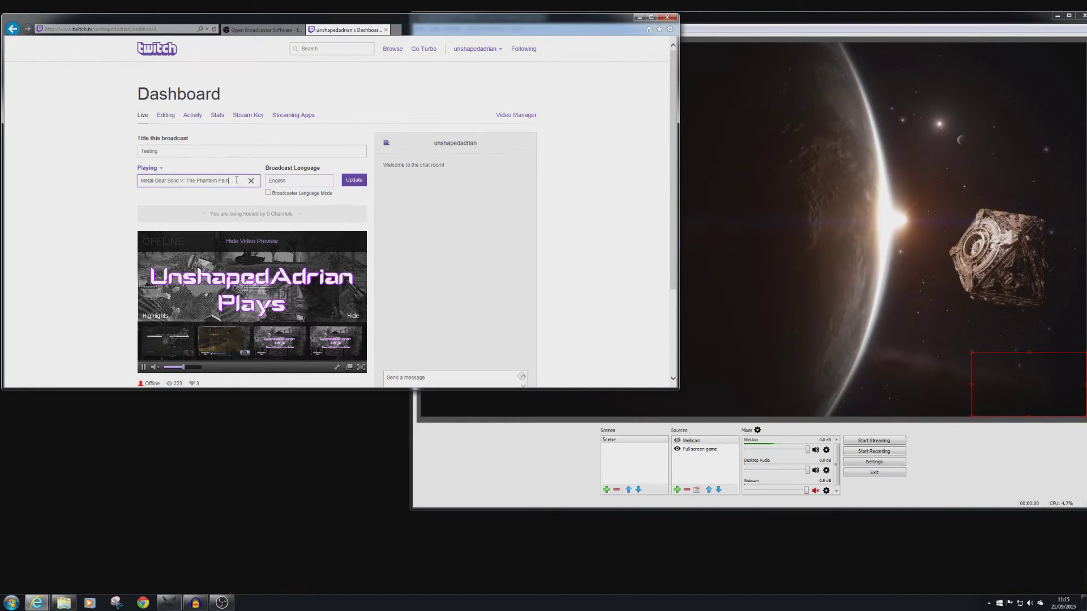
left_click_drag(235, 180, 107, 180)
type("E")
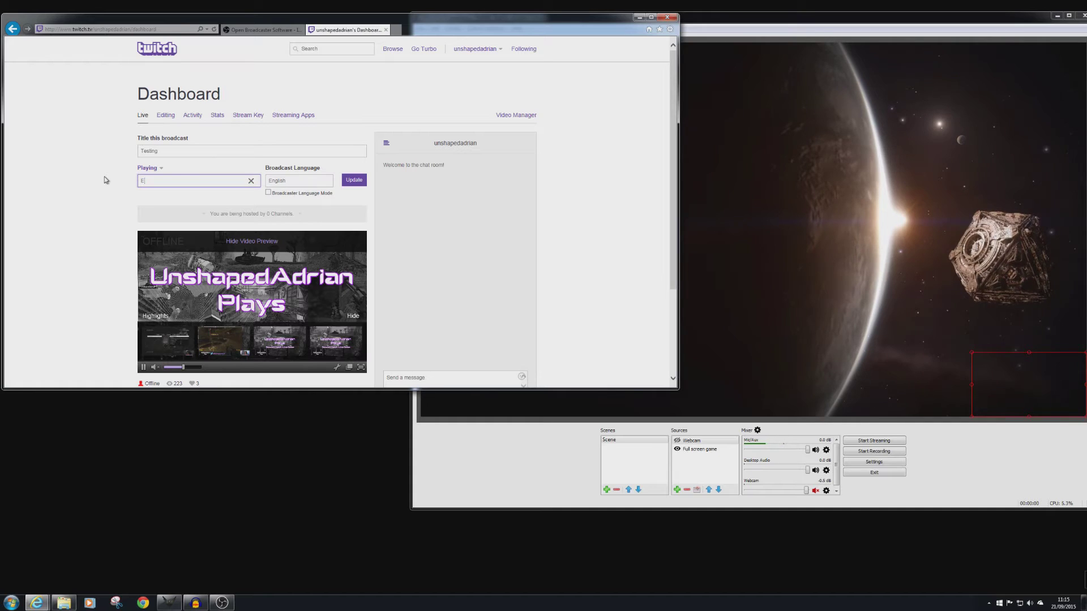
type("lite")
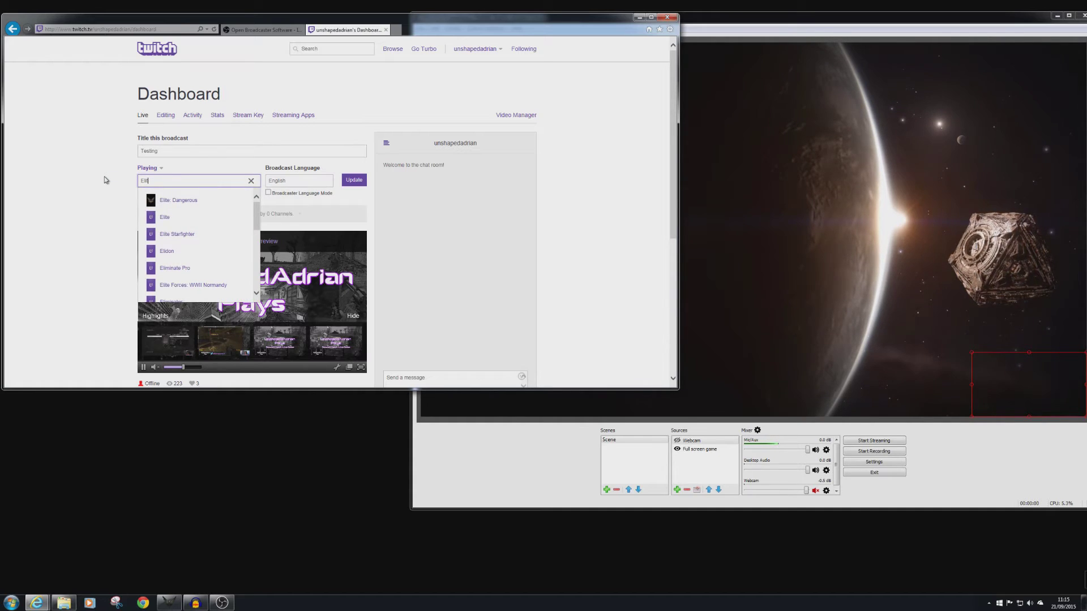
left_click(193, 204)
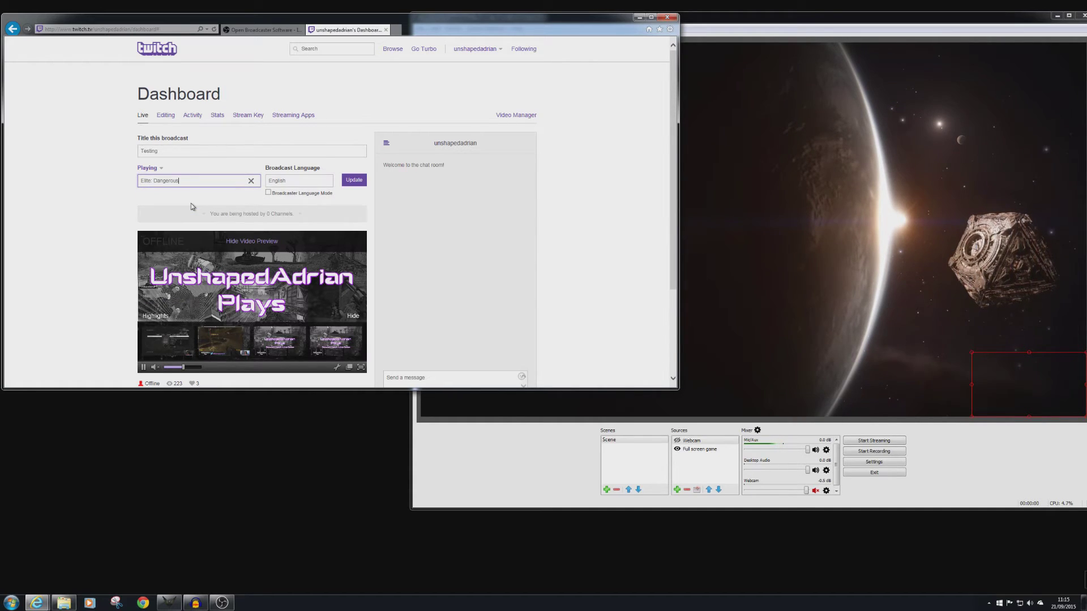
left_click(352, 181)
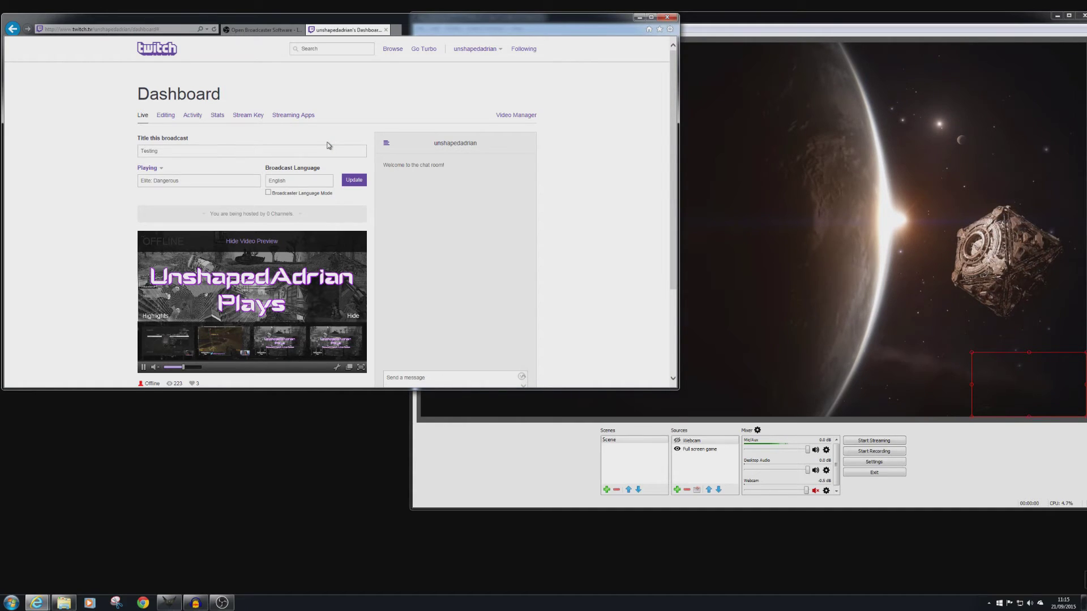
Return to OBS and start streaming to Twitch, keeping the dashboard's video preview in view beside it
left_click(741, 24)
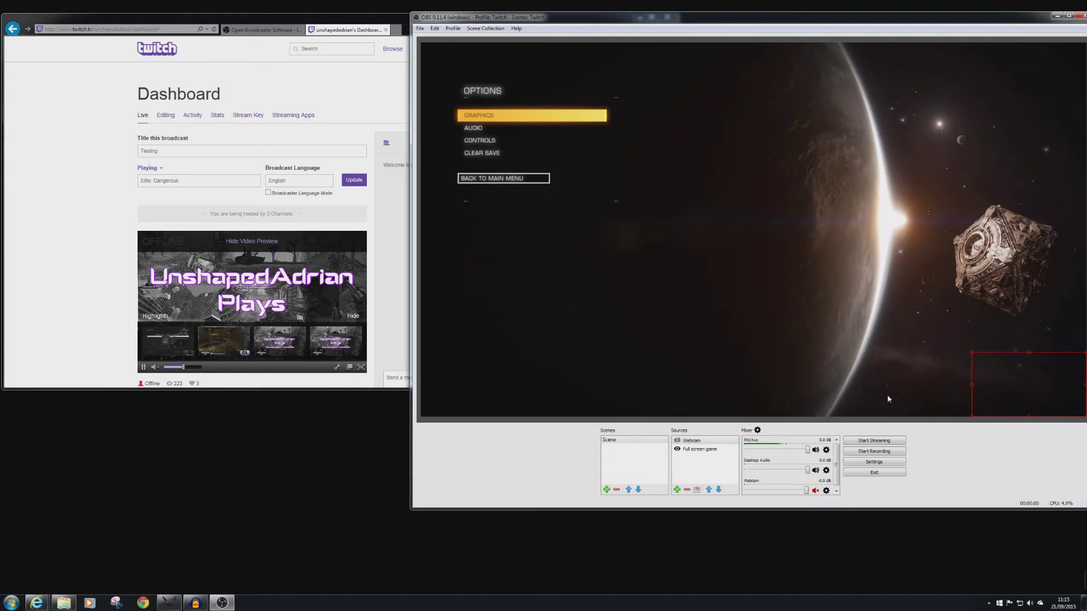
left_click(873, 443)
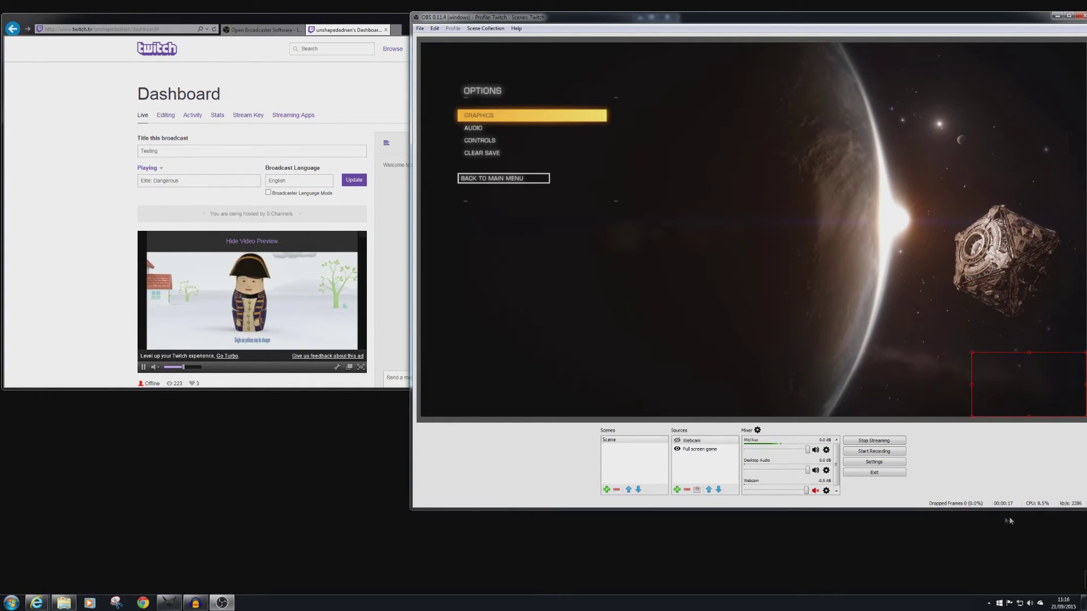
left_click_drag(879, 23, 856, 14)
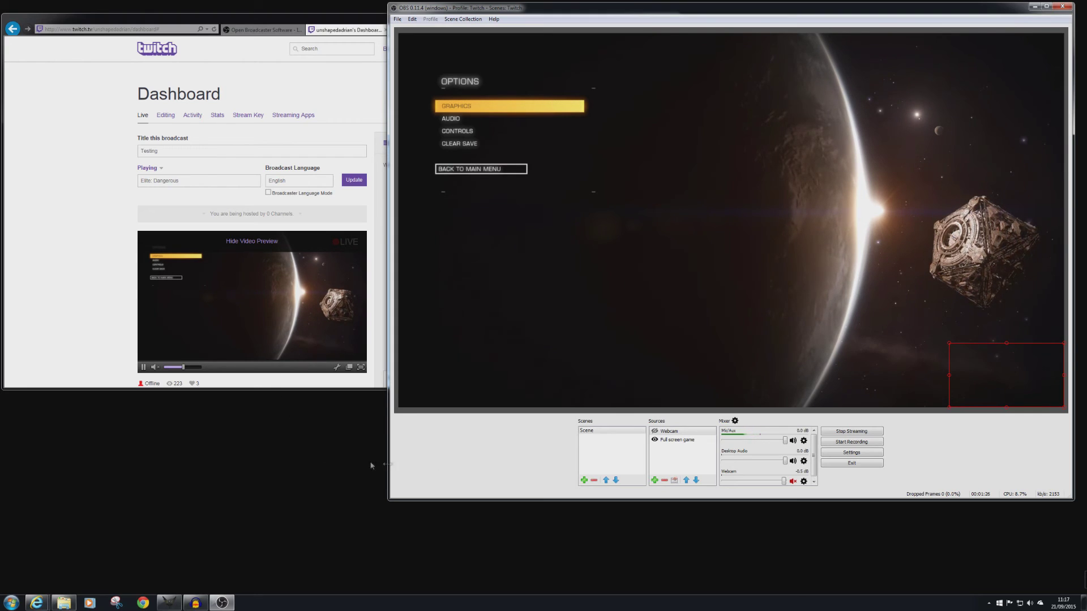
Stop the stream, then put the Twitch dashboard away and move the OBS window back to the middle of the desktop
left_click(855, 433)
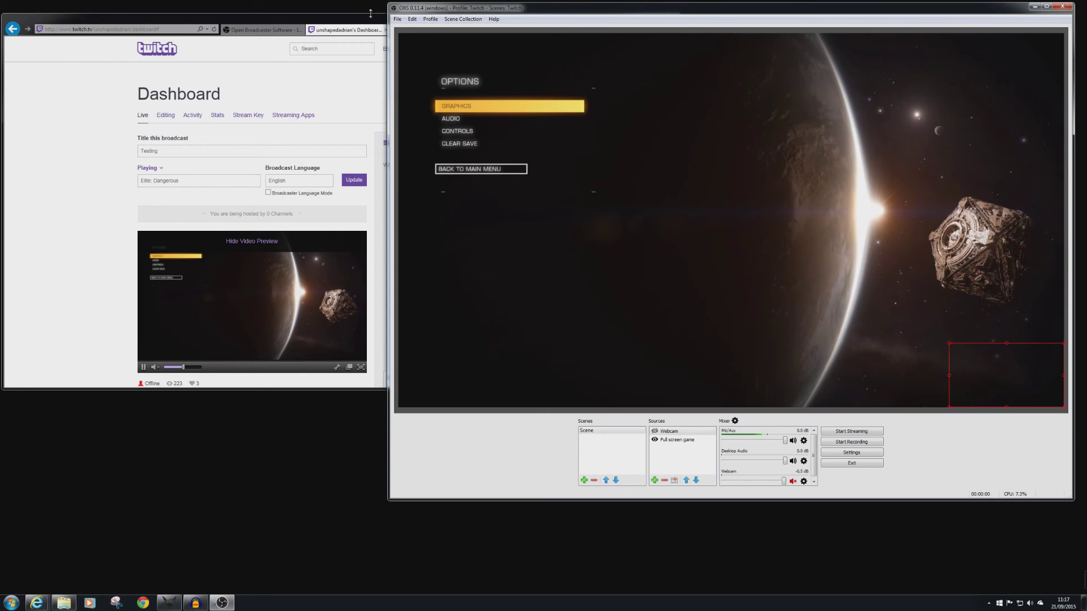
left_click(354, 23)
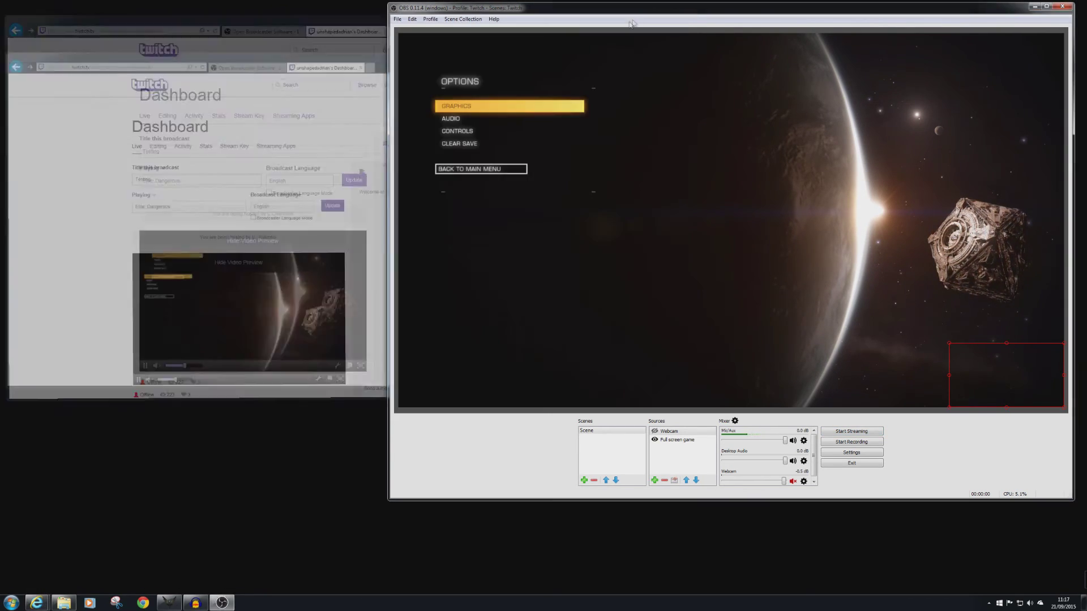
left_click_drag(653, 10, 461, 34)
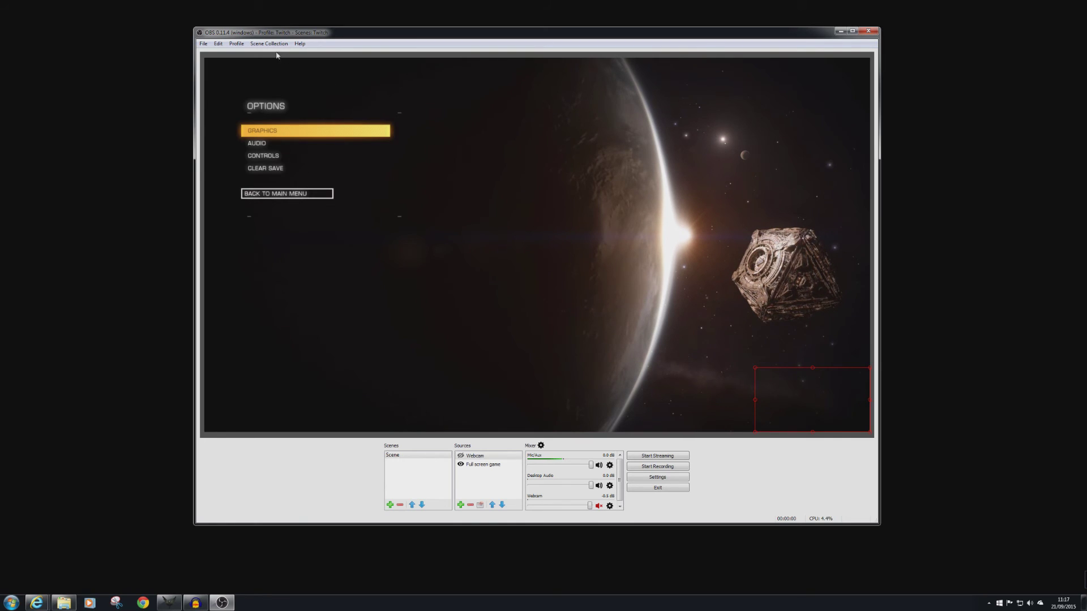
Check the available profiles and scene collections, keeping Twitch as the active choice for both
left_click(237, 44)
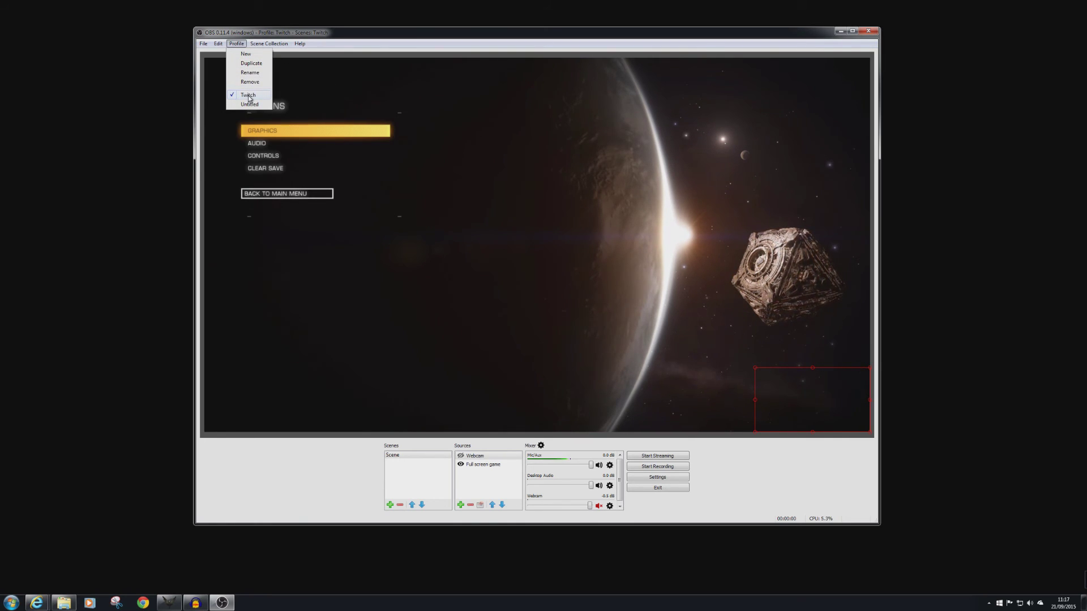
left_click(431, 41)
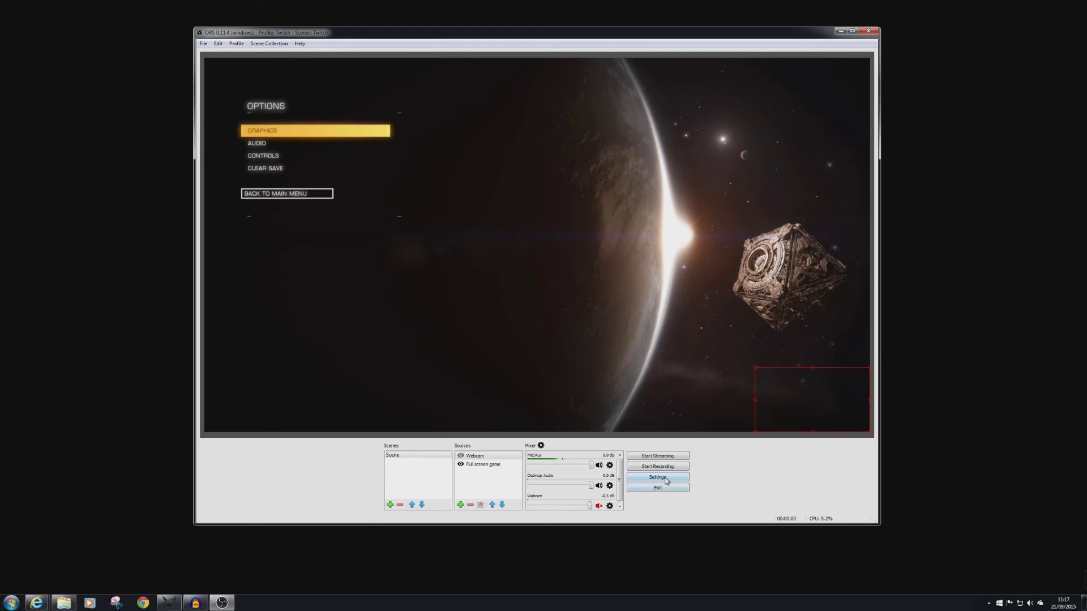
left_click(269, 46)
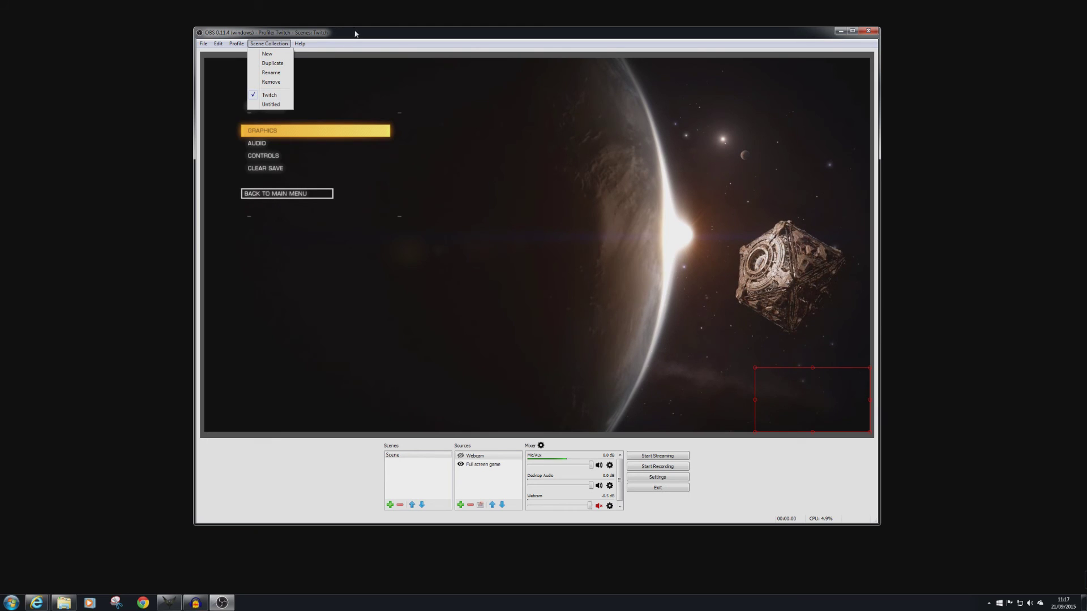
left_click(270, 95)
left_click(390, 455)
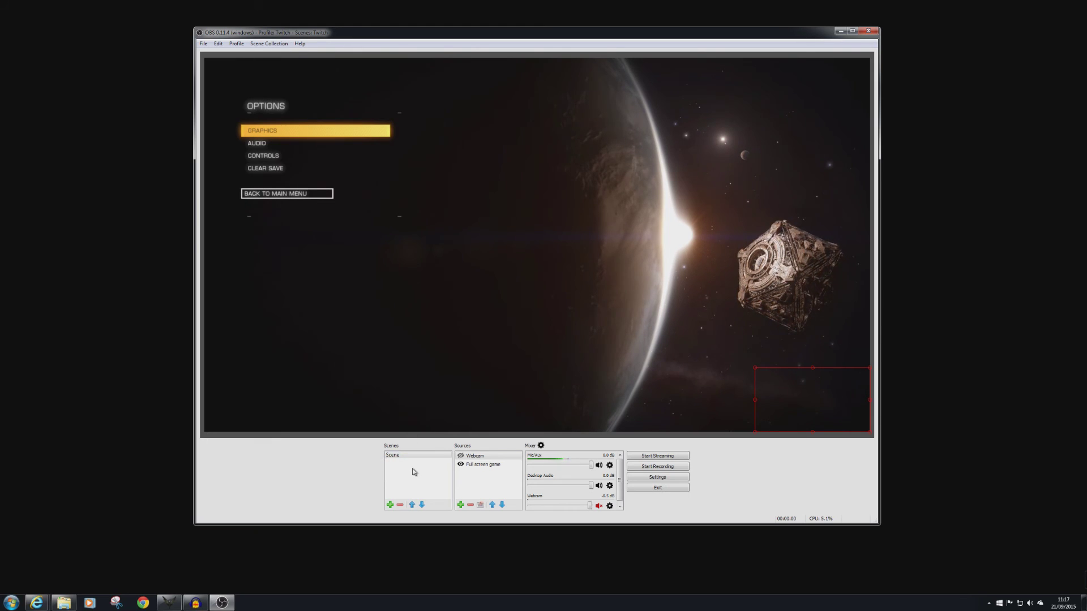